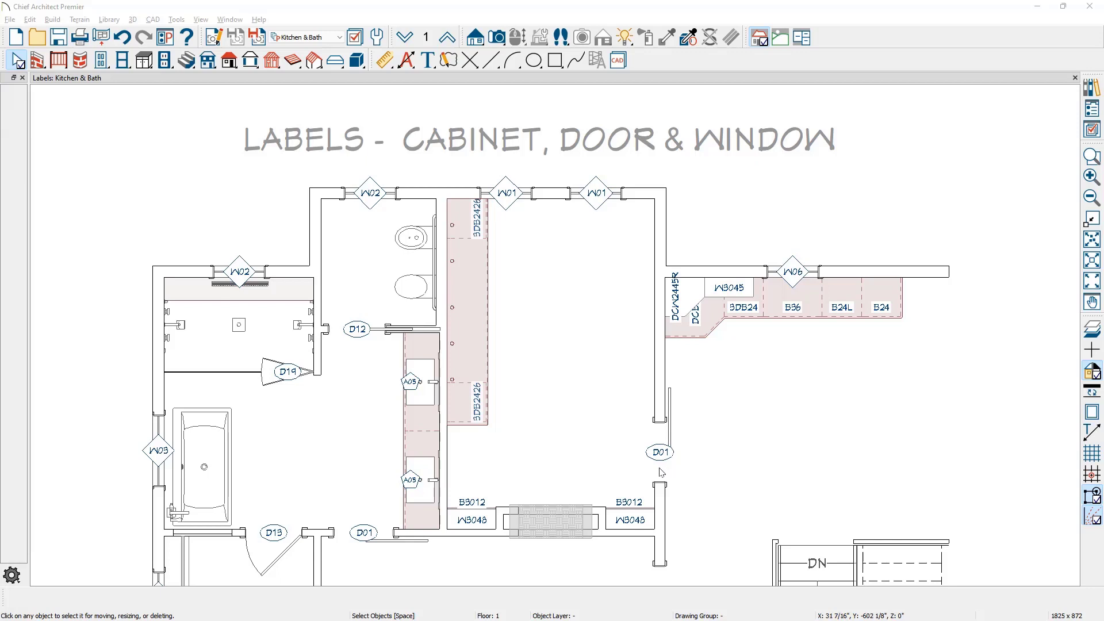
Start widening the B24 base cabinet, then cancel so it stays unchanged
left_click(903, 305)
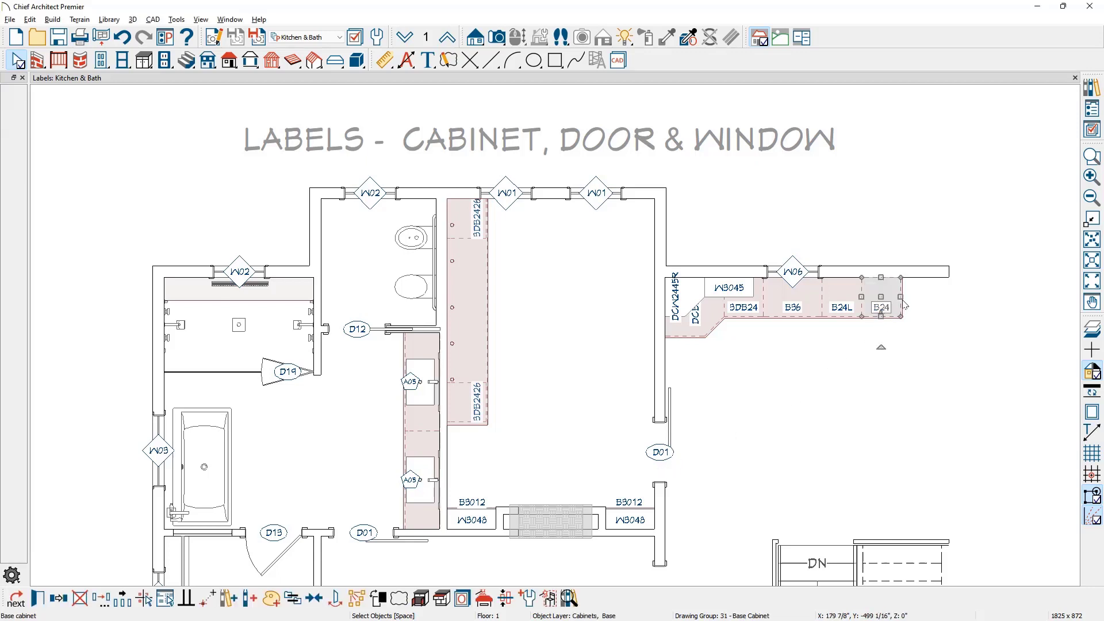
mouse_move(902, 299)
left_mouse_down()
mouse_move(923, 300)
mouse_move(900, 297)
left_mouse_up()
key("Escape")
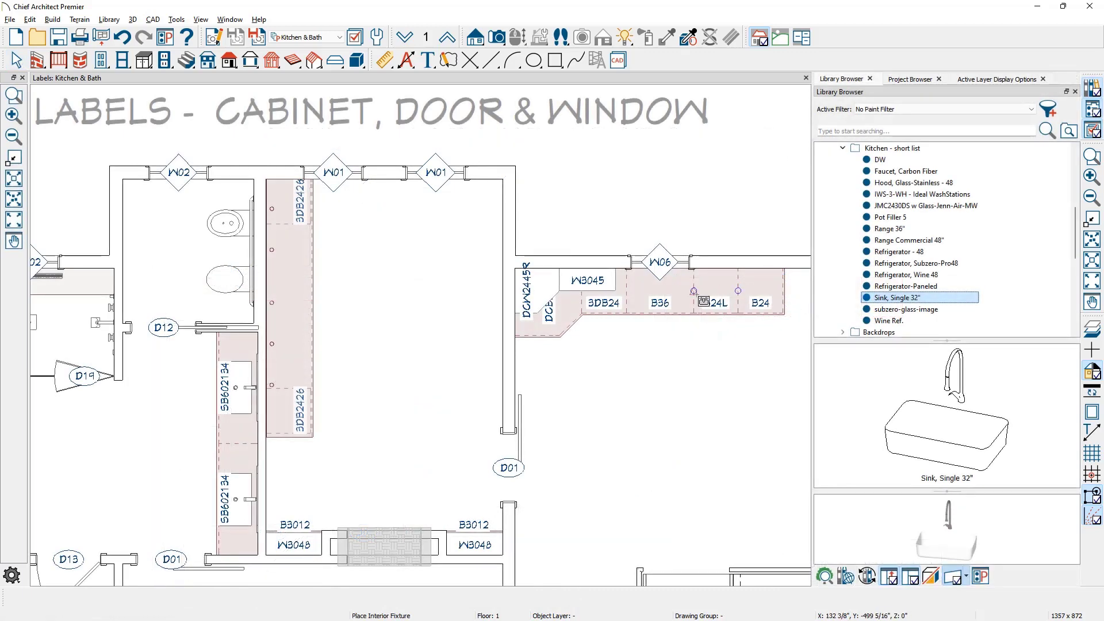
Drop the 32" single sink into B36 and replace B24L with a dishwasher
left_click(662, 298)
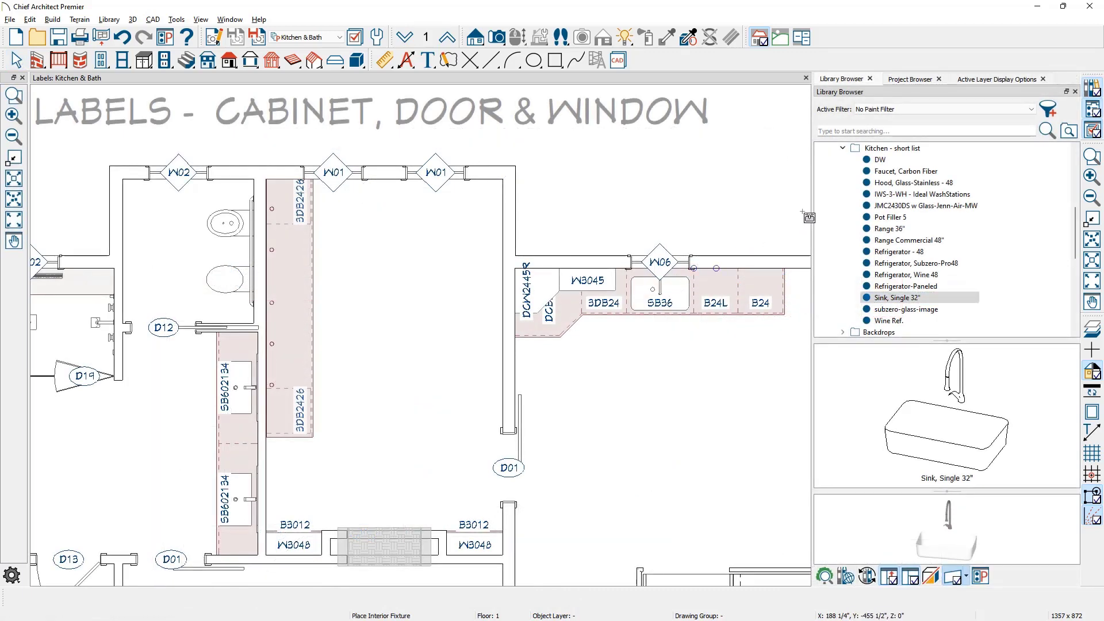
left_click(879, 160)
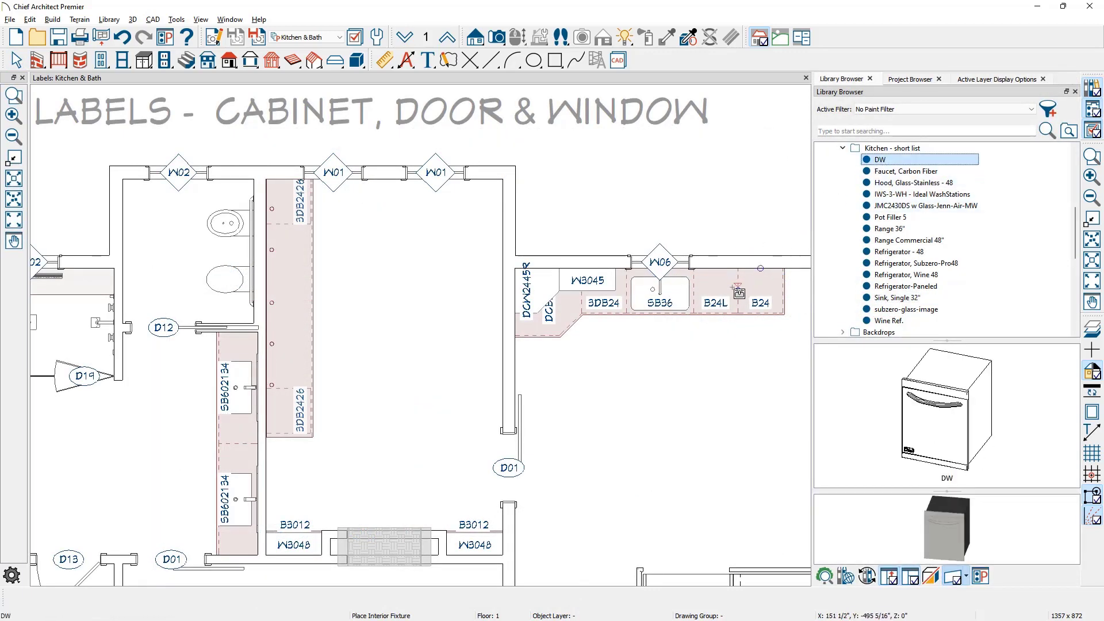
left_click(731, 295)
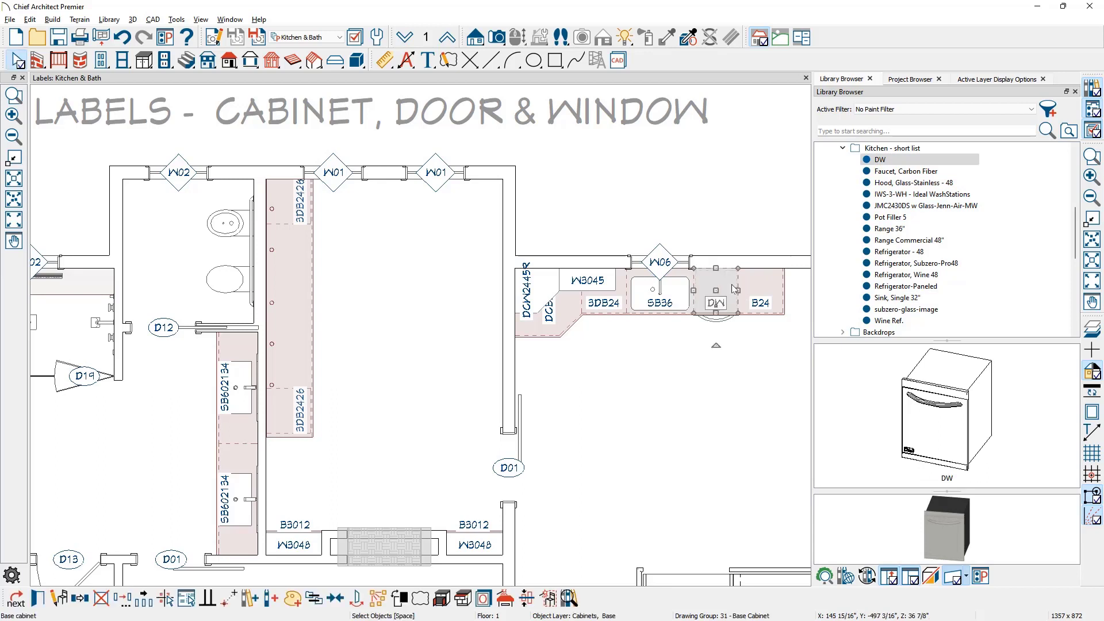
In Active Layer Display Options, toggle the Cabinets, Labels layer off and back on
left_click(982, 81)
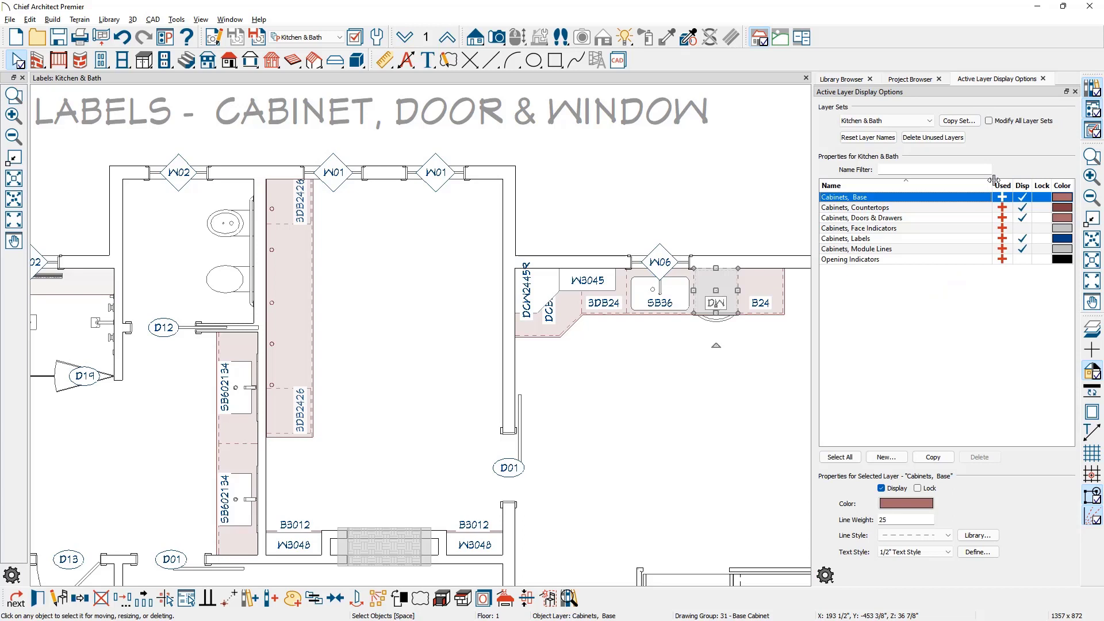
left_click(1023, 238)
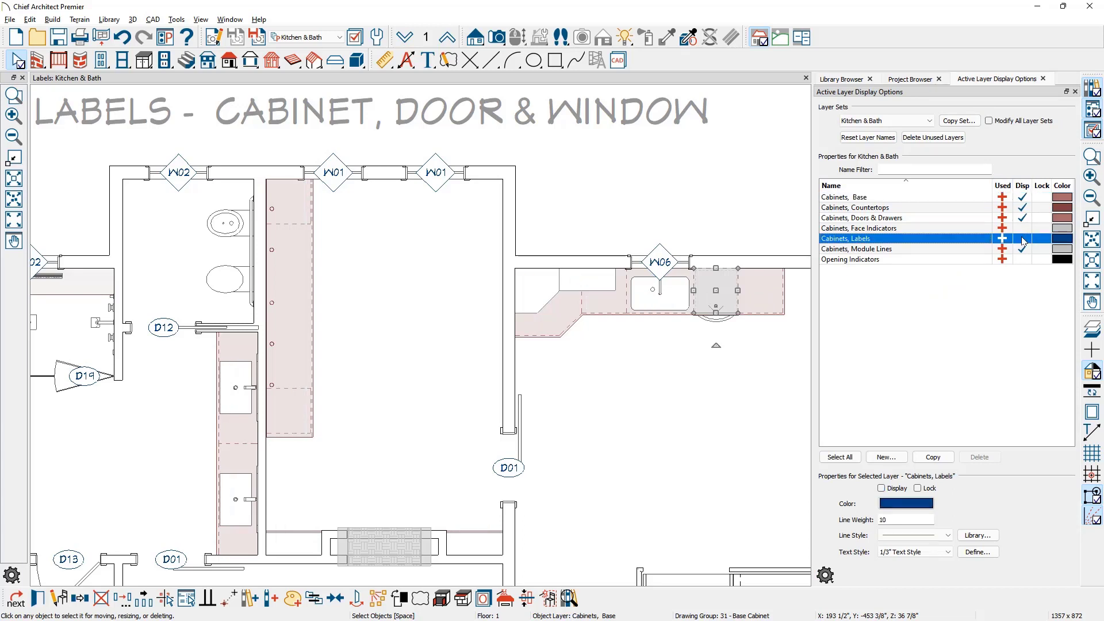
left_click(1022, 239)
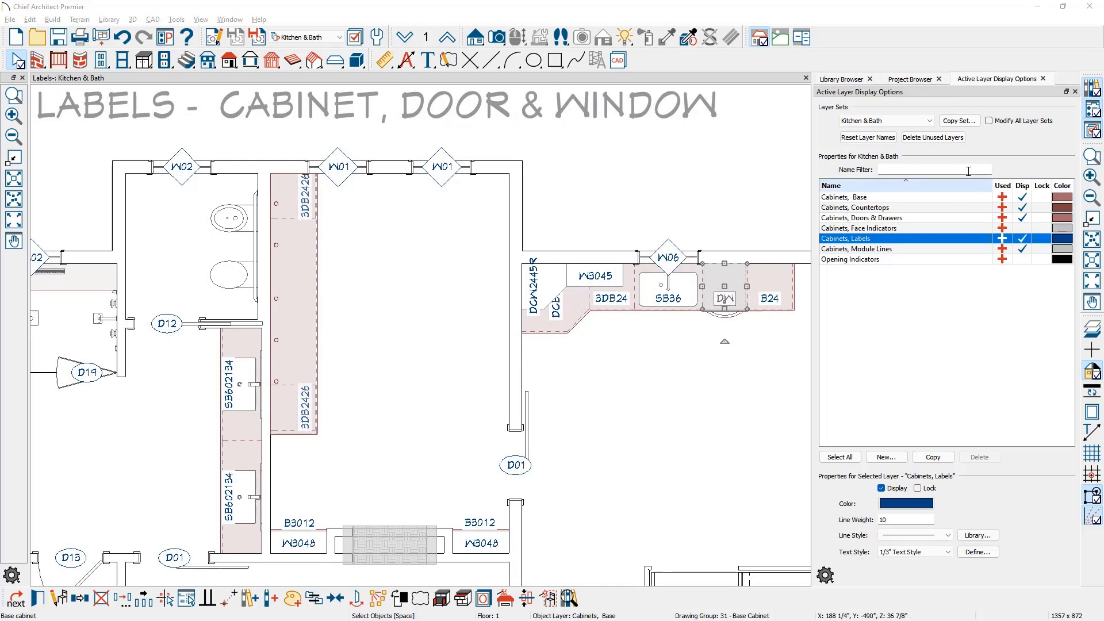
Add a new CAD detail named 'Cabinet Schedule' under the CAD Details folder
left_click(911, 80)
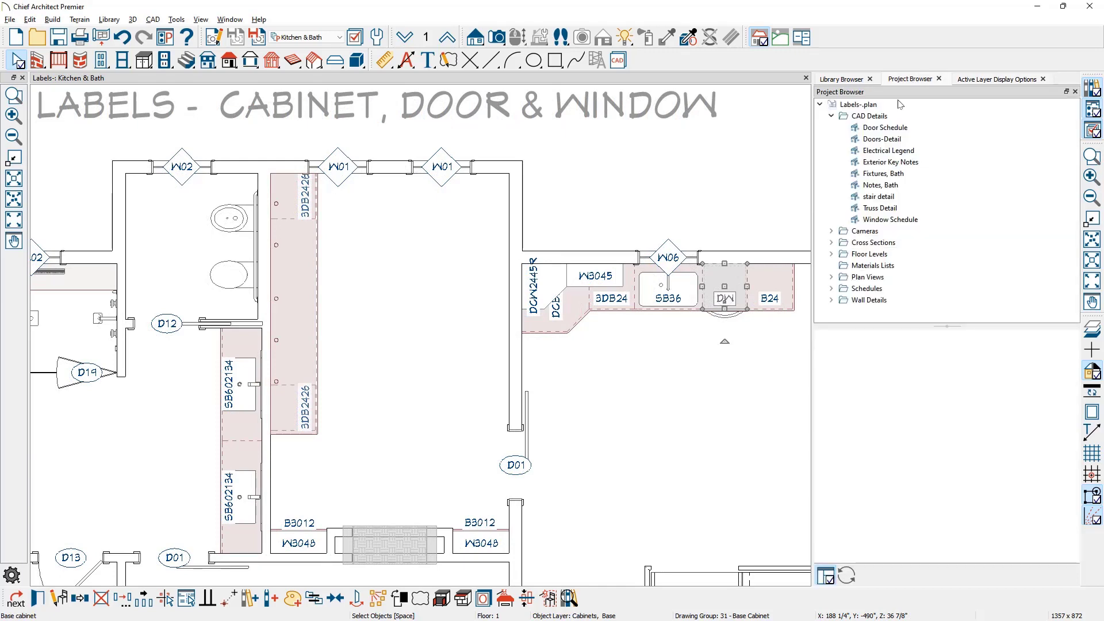
left_click(887, 118)
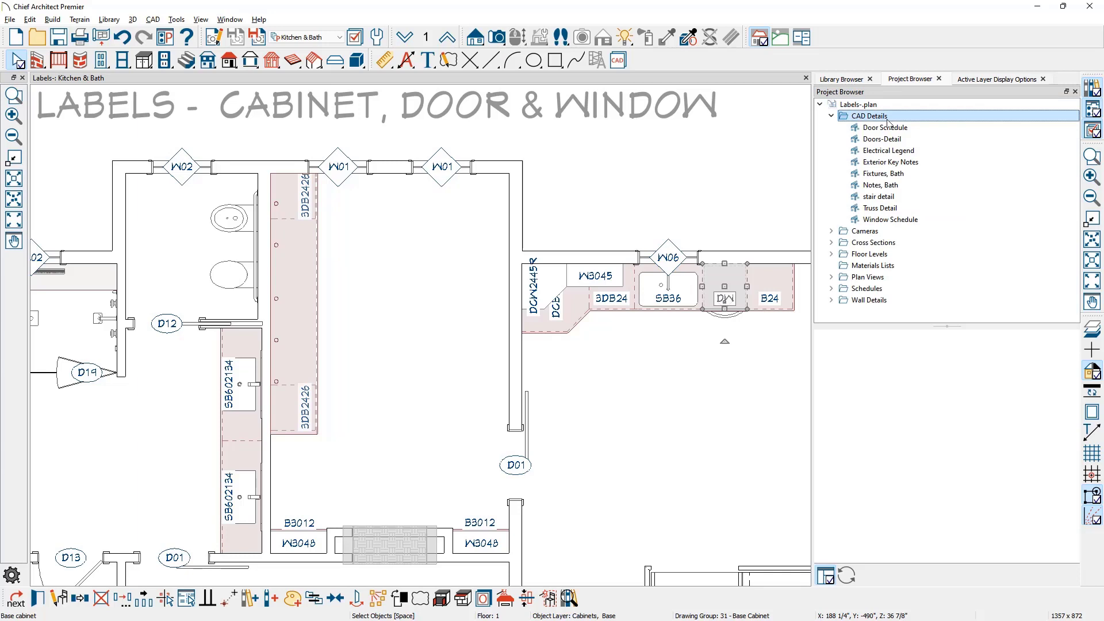
right_click(887, 121)
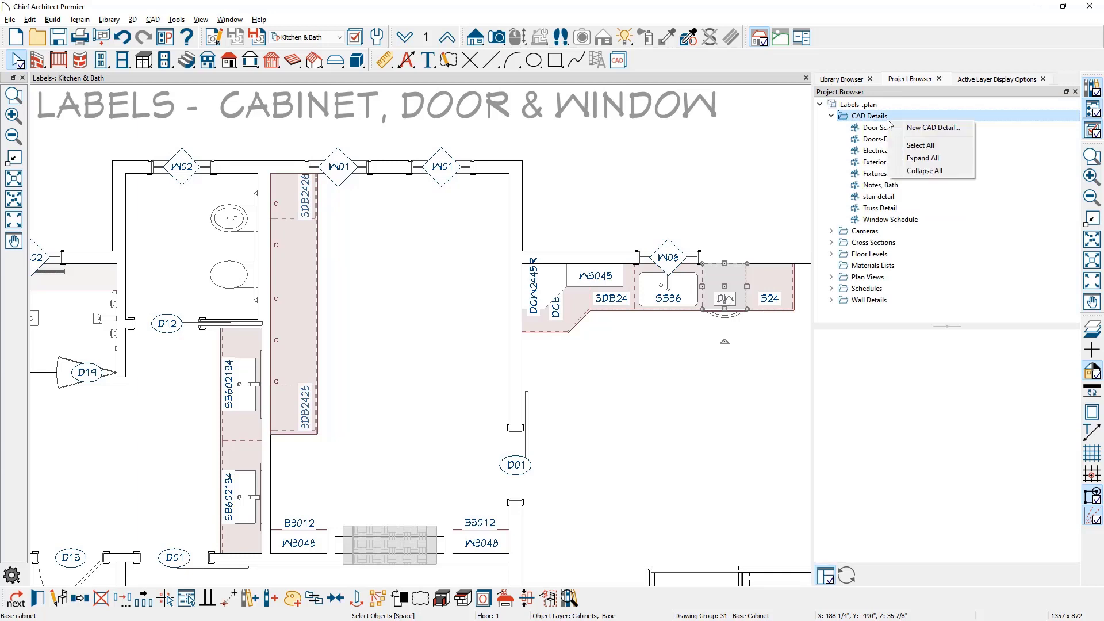
left_click(948, 128)
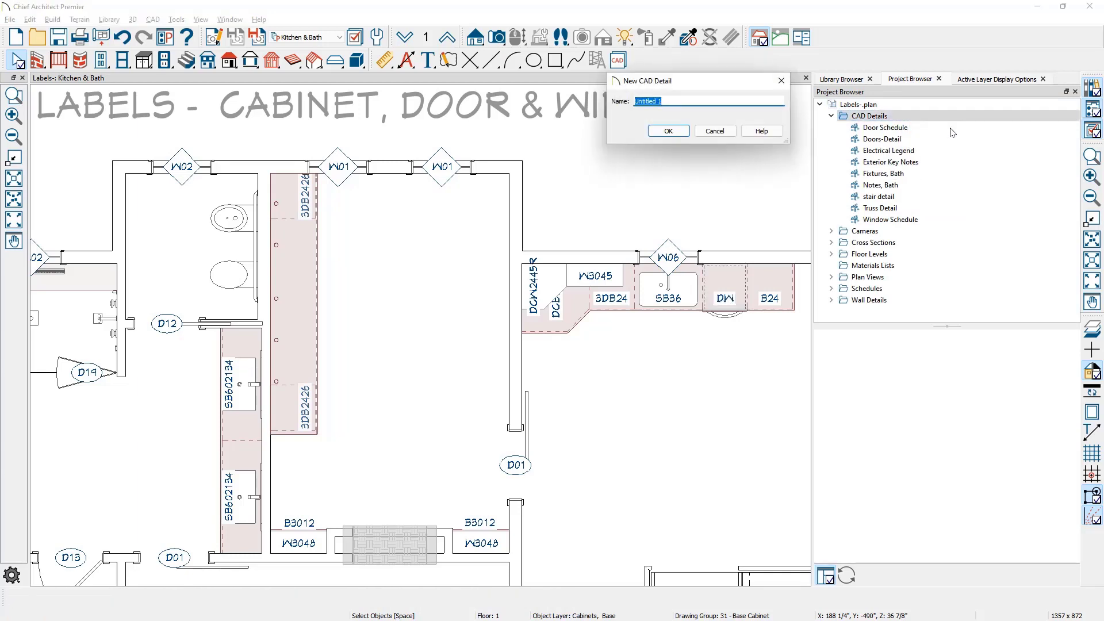
type("Cabinet Schedule")
left_click(668, 131)
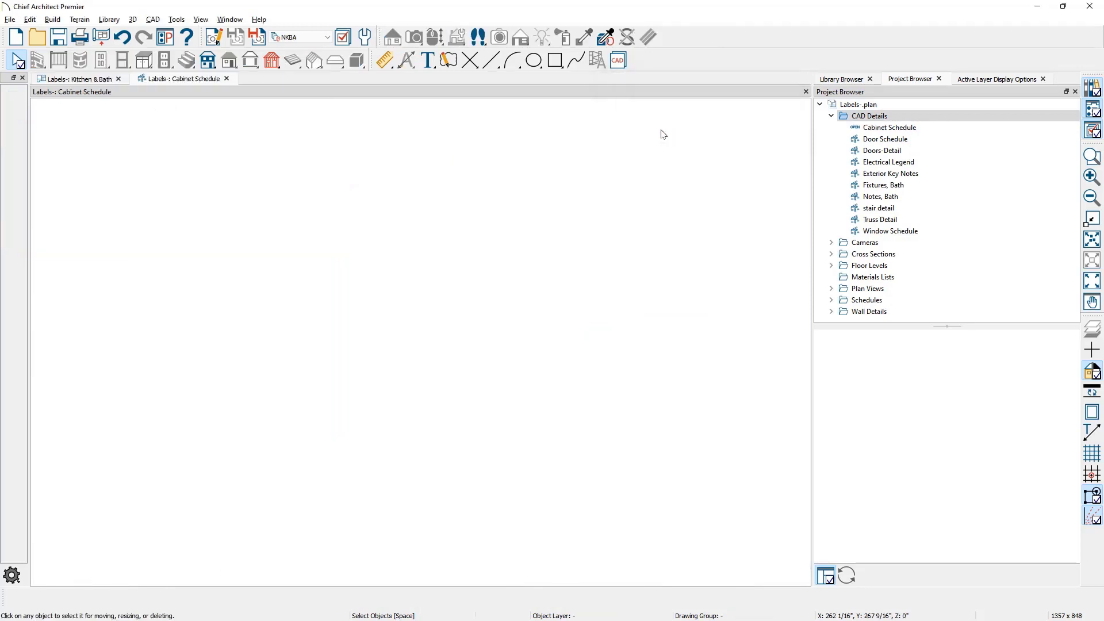
Place a Cabinet Schedule table in the detail and show it beside the kitchen plan
left_click(176, 19)
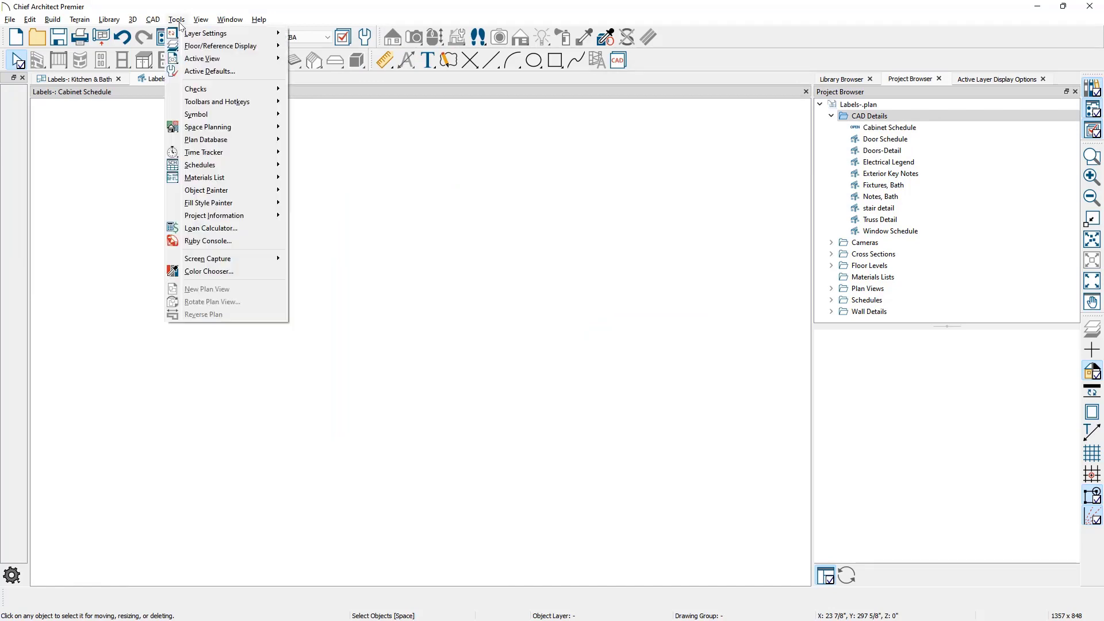
mouse_move(201, 165)
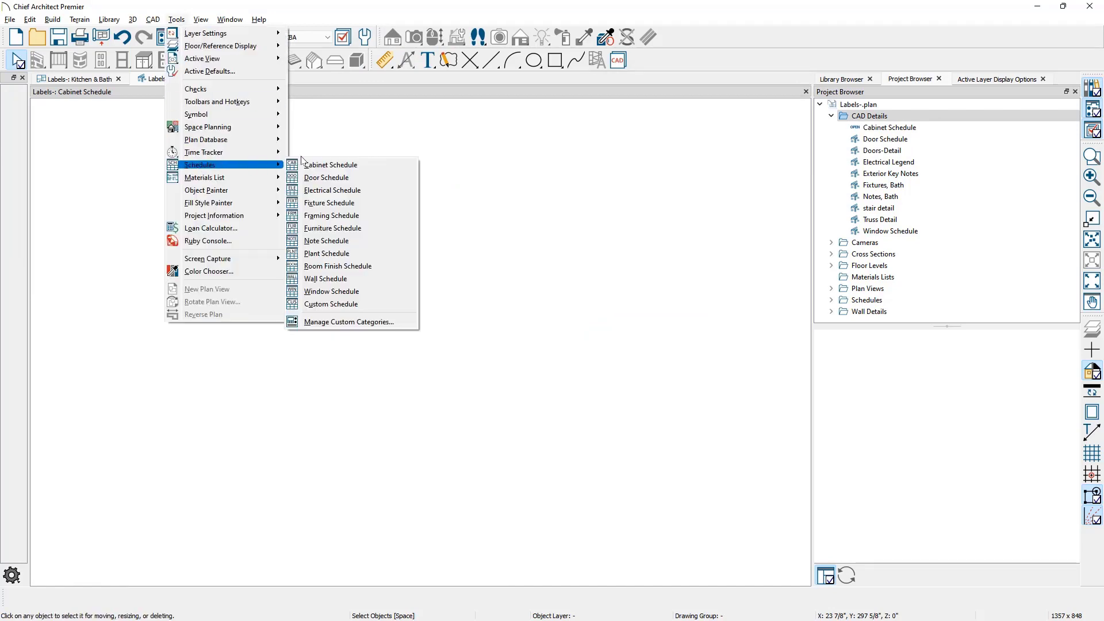
left_click(337, 166)
left_click(315, 196)
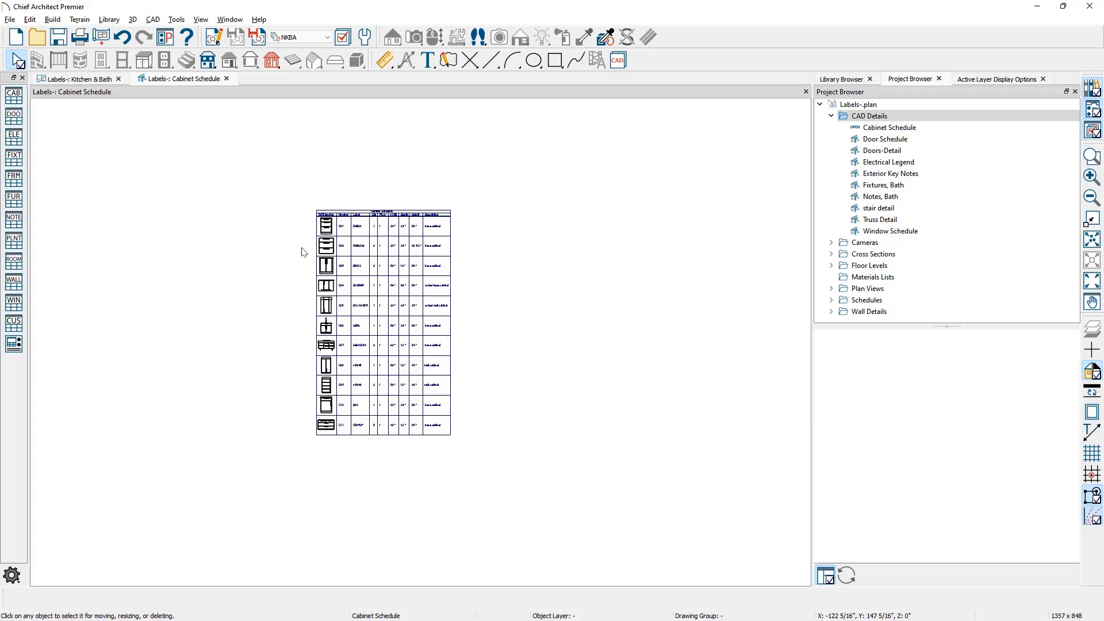
scroll(303, 251, "up", 2)
scroll(303, 252, "up", 1)
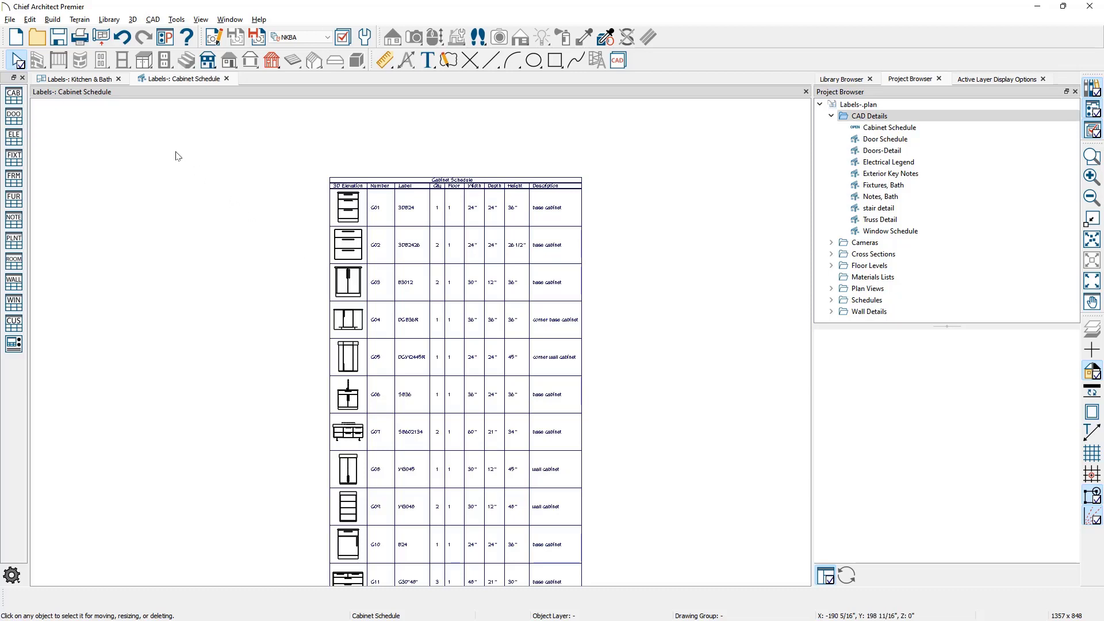
left_click(86, 79)
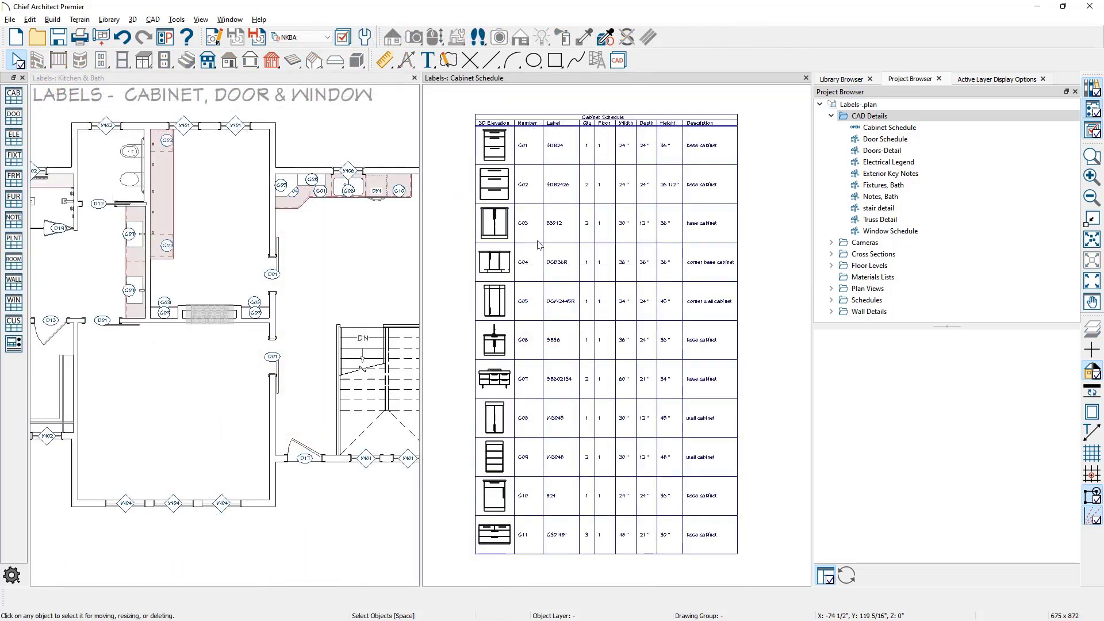
Uncheck Use Callout For Label in the schedule so cabinets show names like SB36
double_click(539, 245)
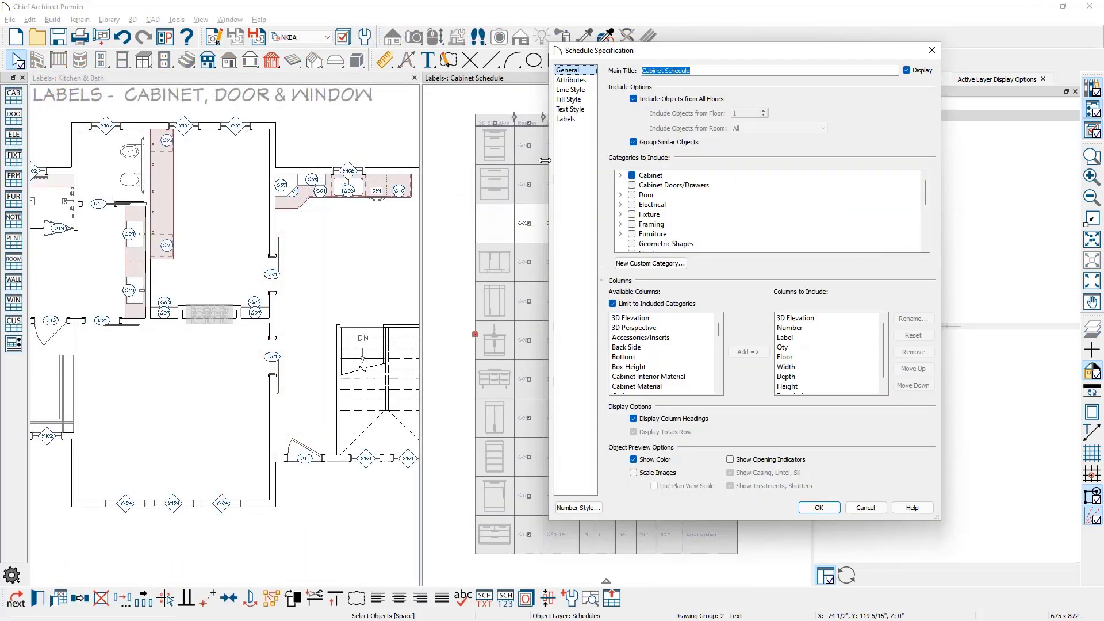
left_click(566, 119)
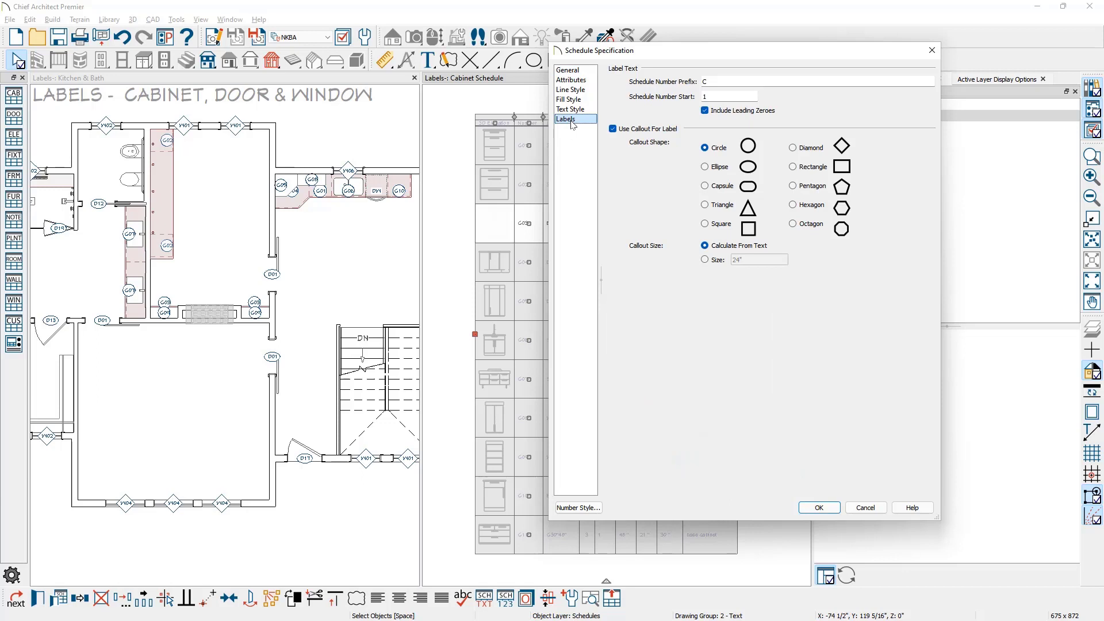
left_click(613, 129)
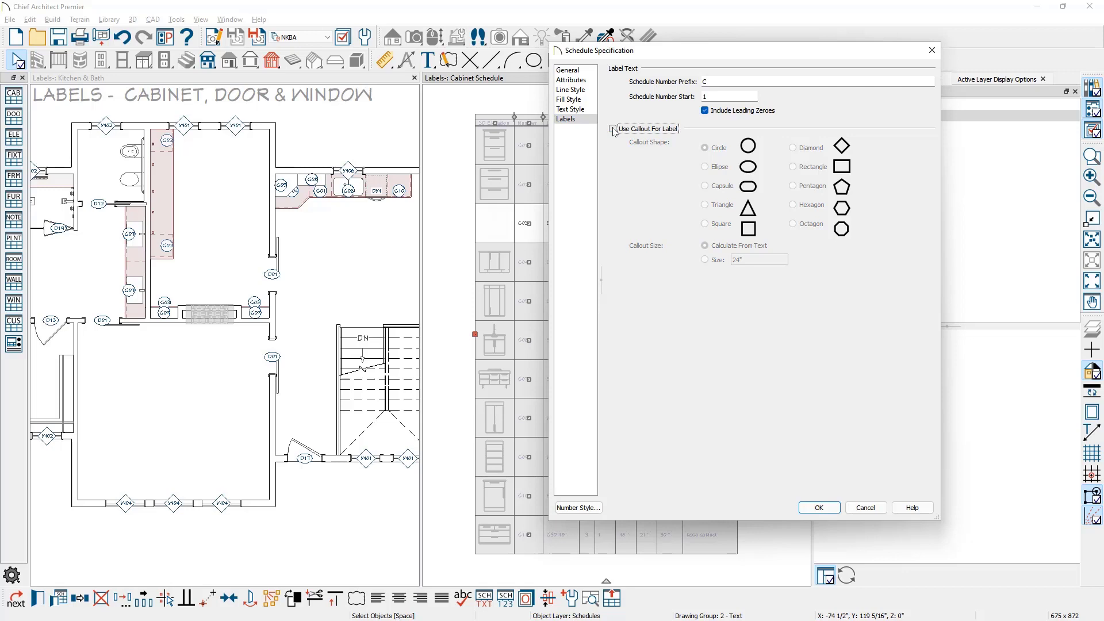
left_click(613, 129)
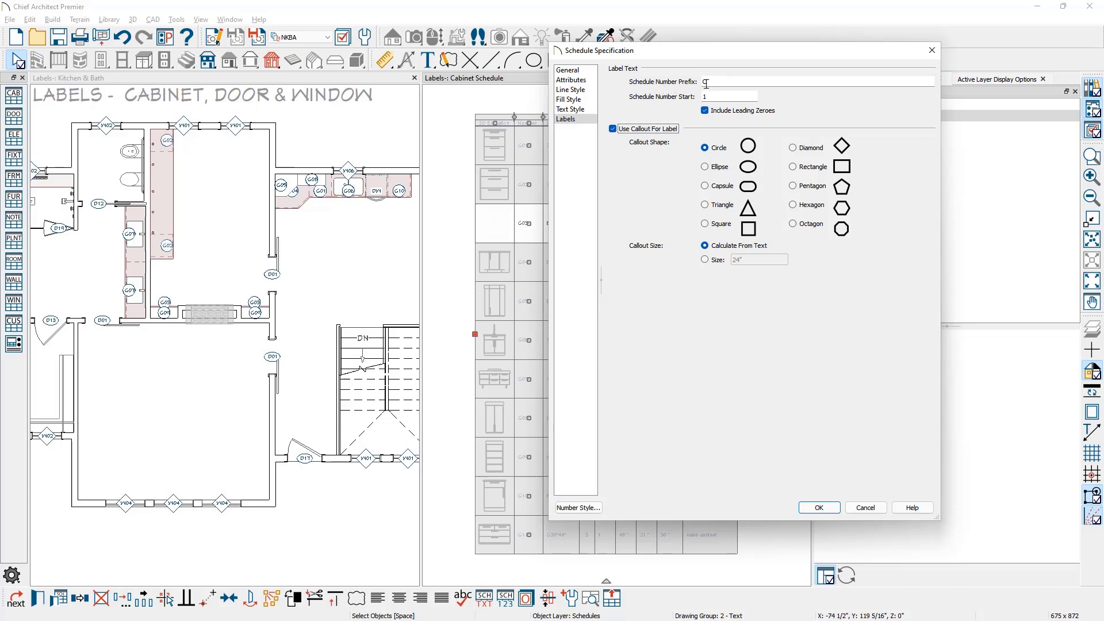
left_click(612, 129)
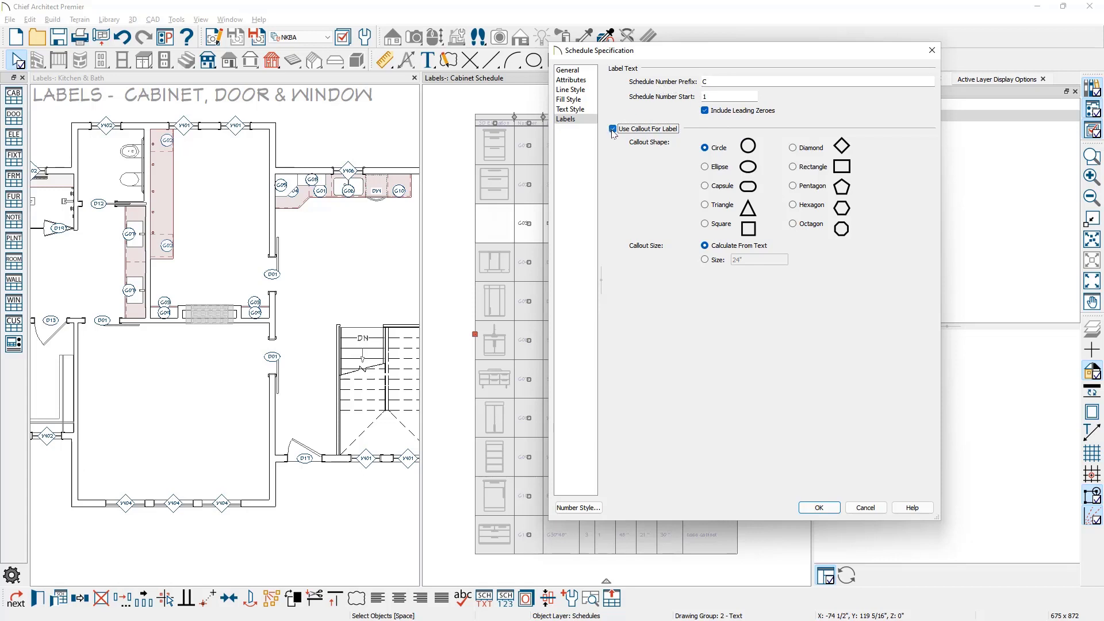
left_click(819, 507)
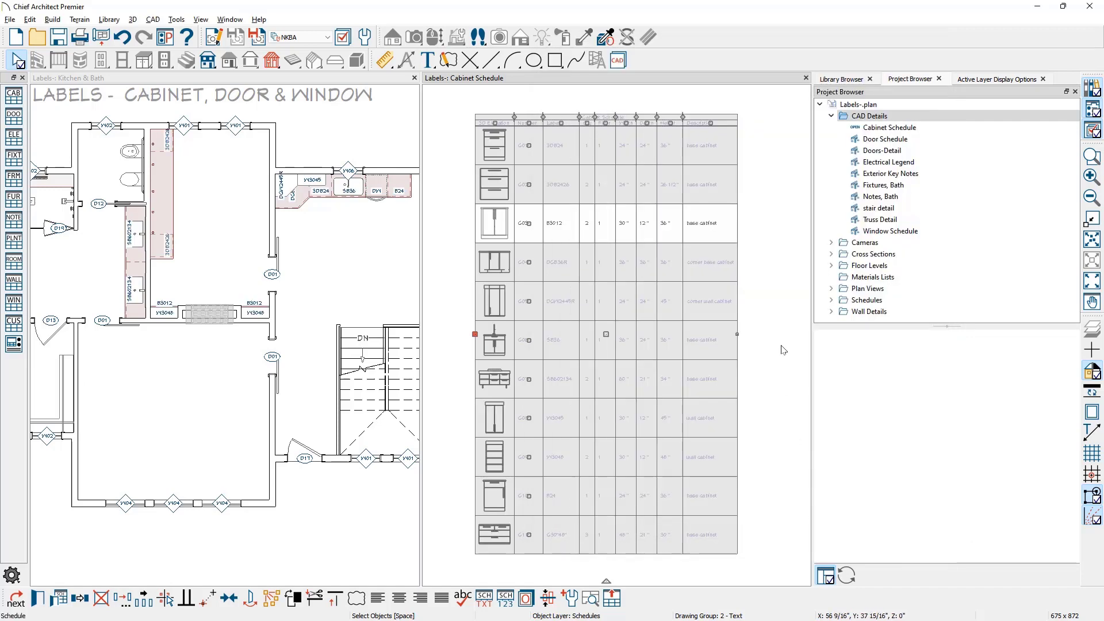
Close the Cabinet Schedule view and bring the kitchen back into view
left_click(806, 78)
middle_click_drag(622, 363, 573, 362)
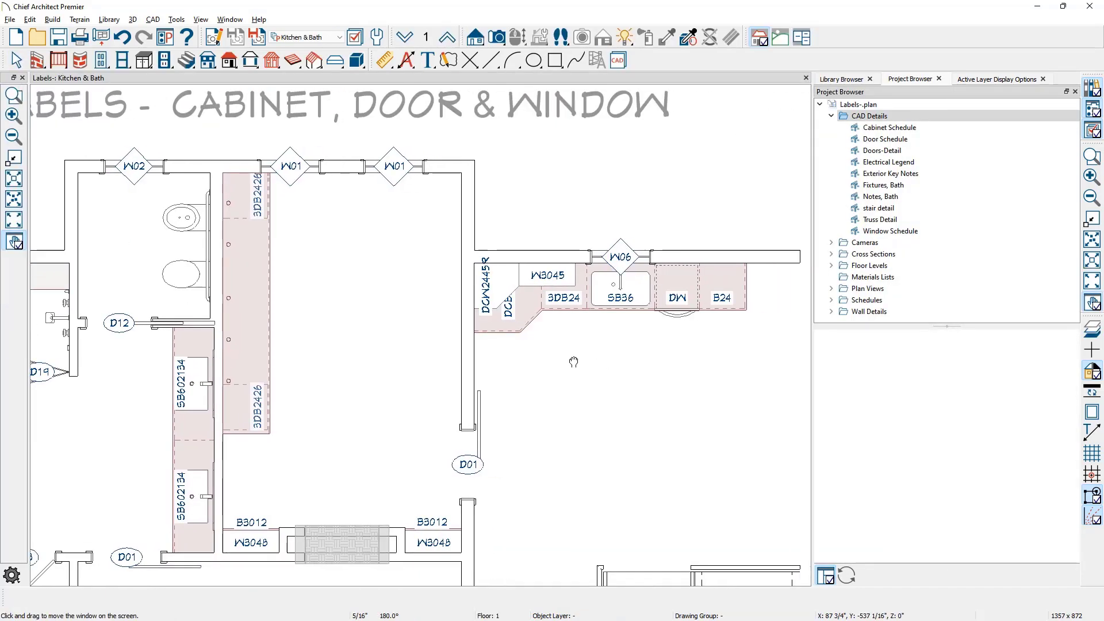
scroll(573, 362, "up", 1)
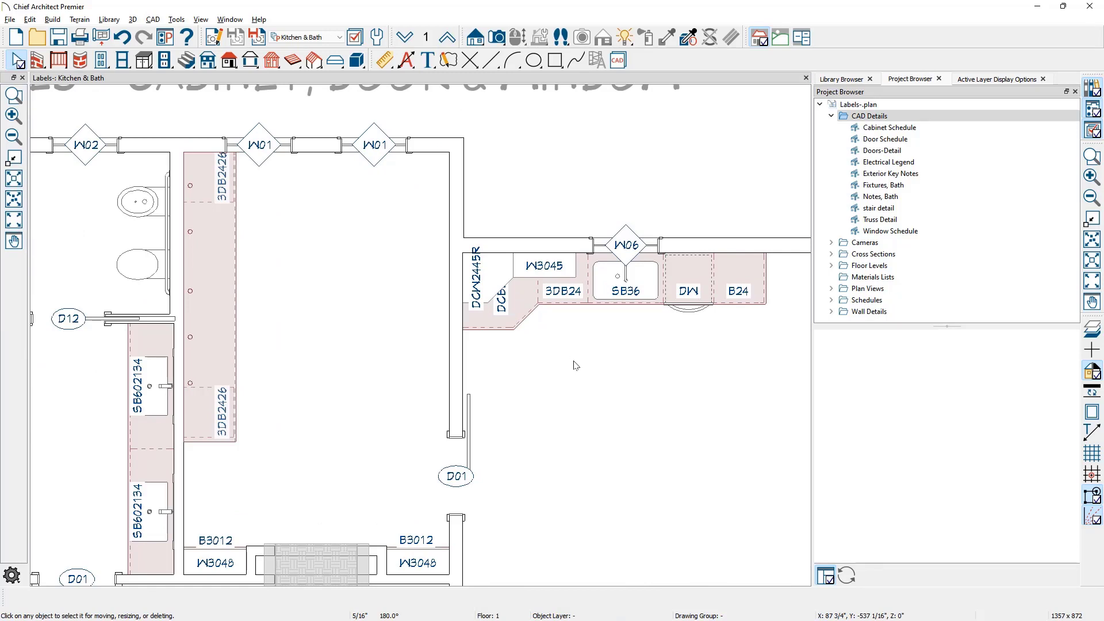
Rotate the DCB36R and DCW2445R corner cabinet labels diagonally to -45°
left_click(513, 299)
scroll(514, 298, "up", 1)
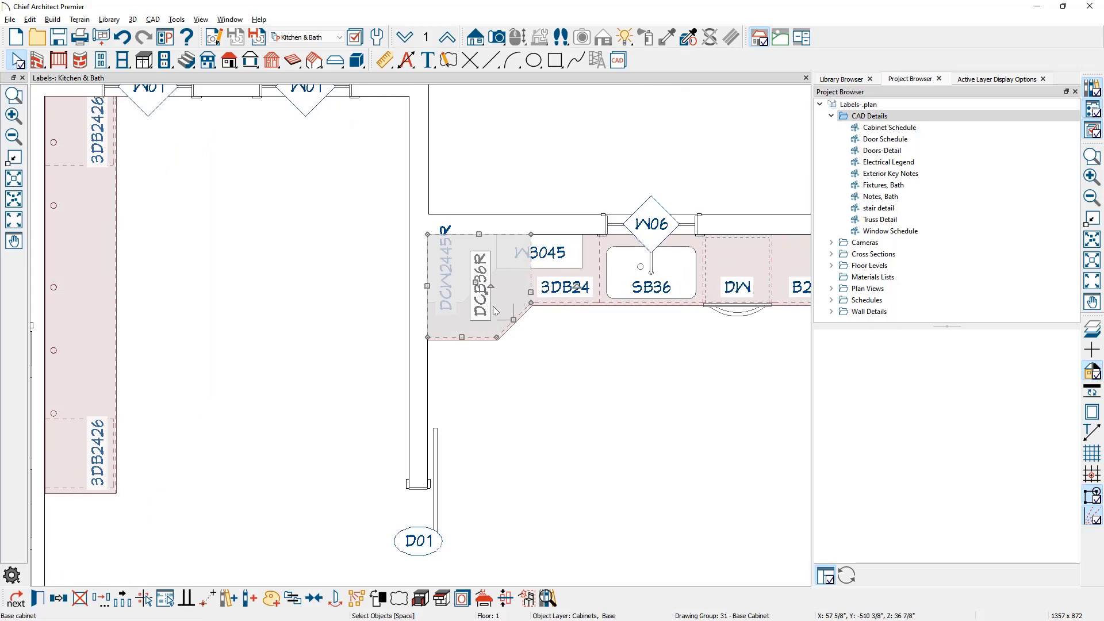
left_click_drag(492, 288, 494, 299)
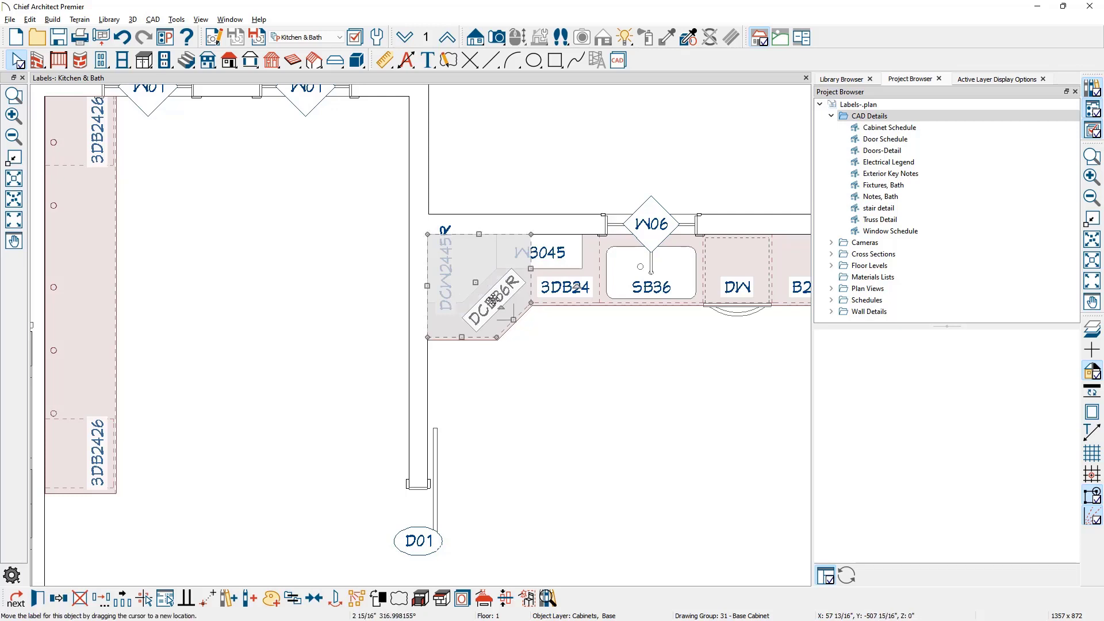
left_click(477, 267)
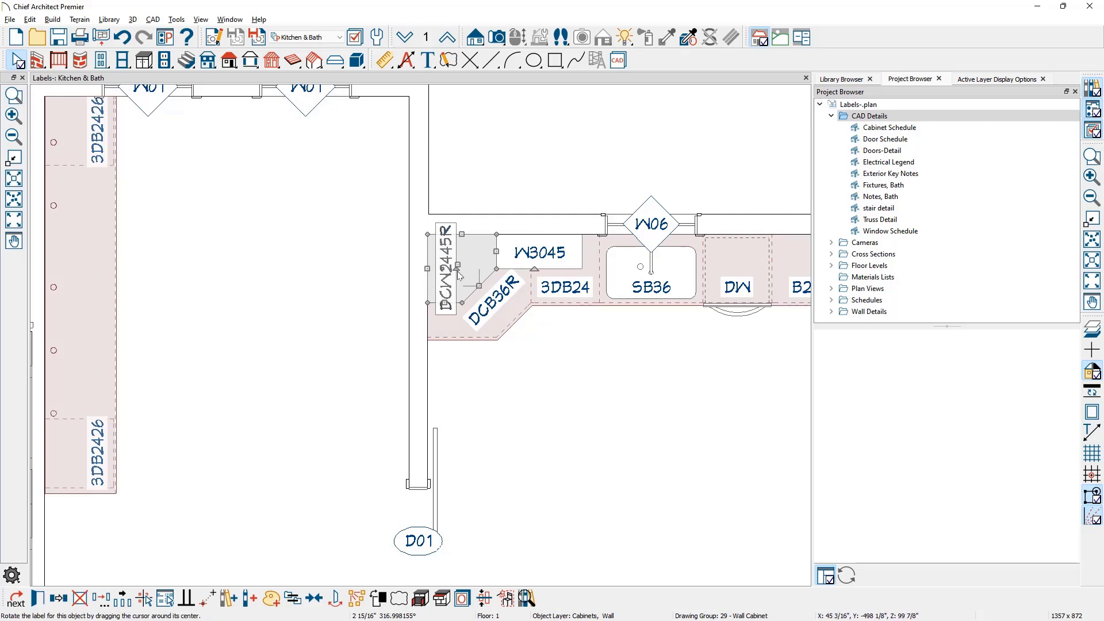
mouse_move(457, 268)
left_mouse_down()
mouse_move(455, 282)
mouse_move(459, 262)
left_mouse_up()
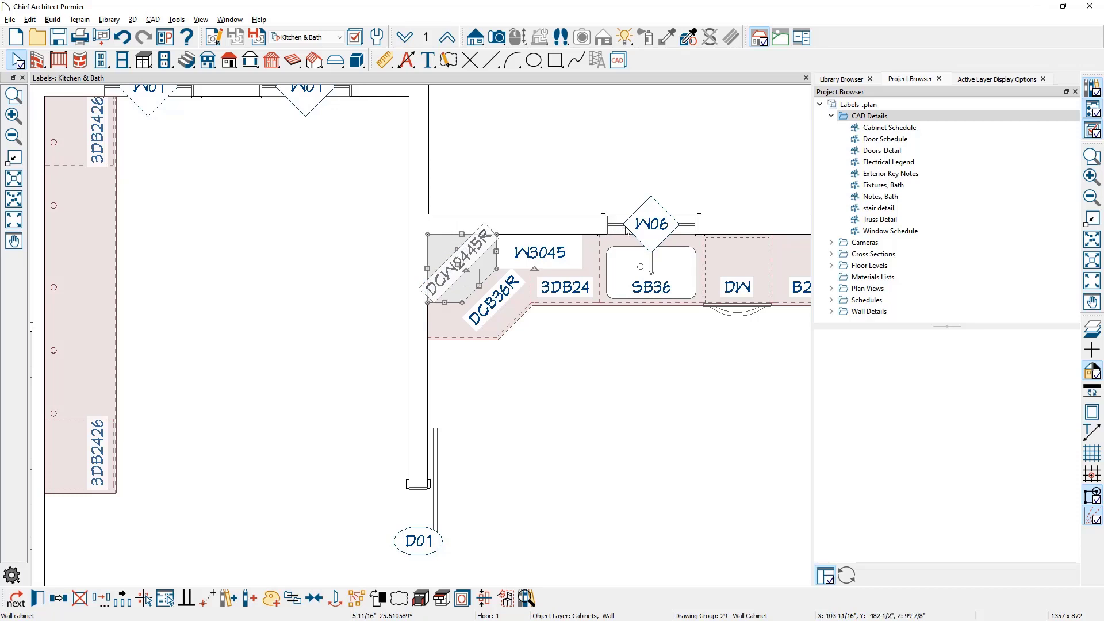
Give the W06 window label an X offset and a Y offset of 3"
double_click(626, 233)
left_click(530, 277)
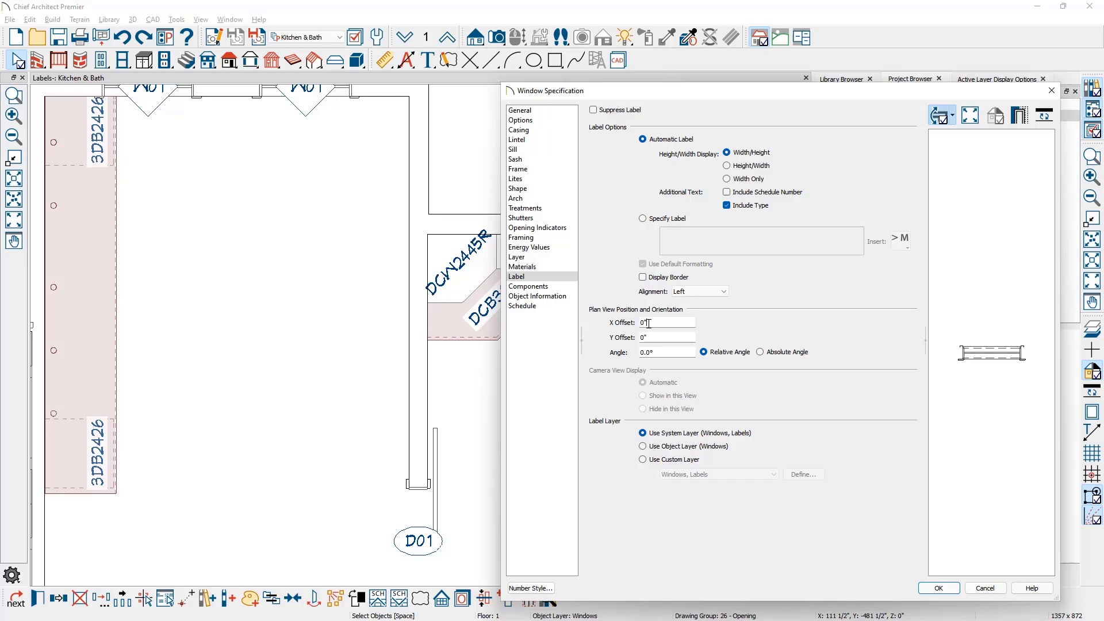
left_click_drag(651, 323, 629, 328)
type("3")
key("Tab")
type("3")
left_click(948, 588)
key("Escape")
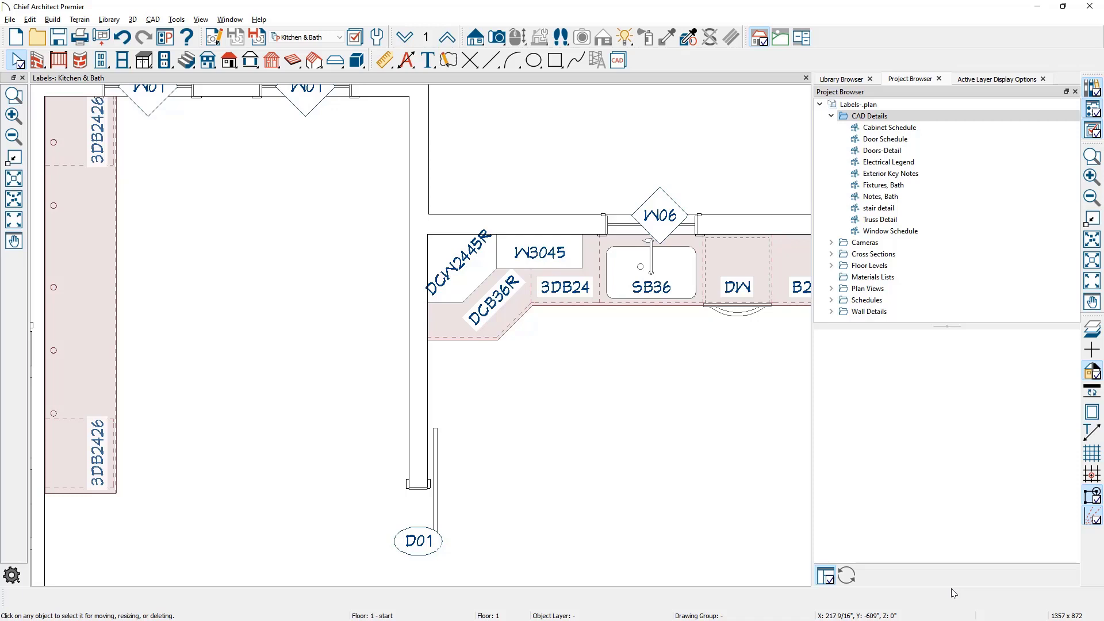
key("space")
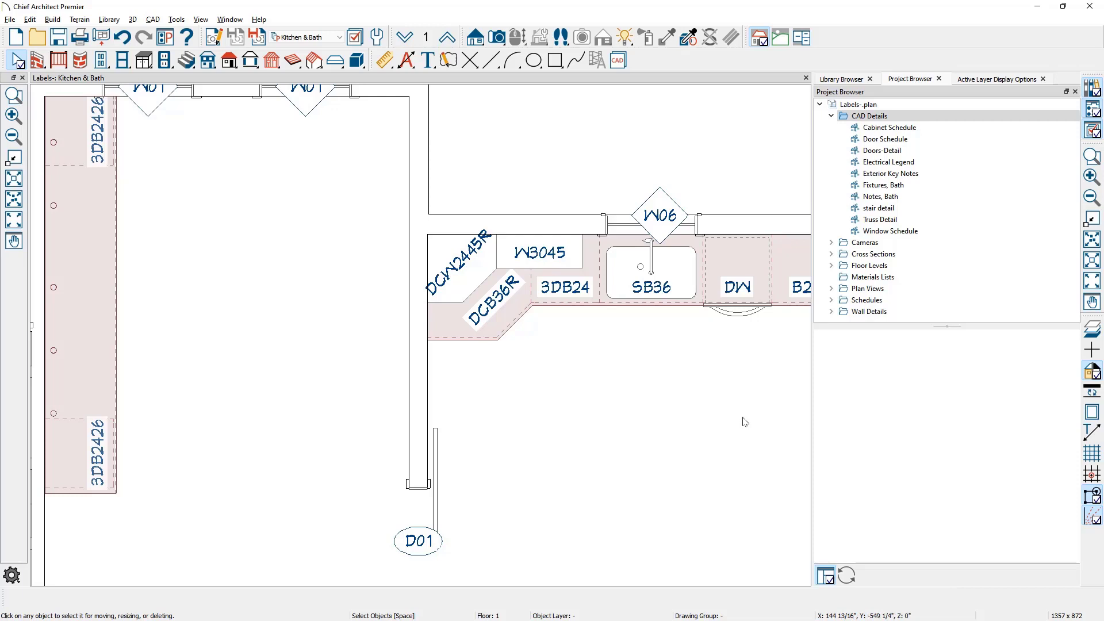
Switch the B24 cabinet from its automatic label to a specified custom label
middle_click_drag(744, 421, 644, 439)
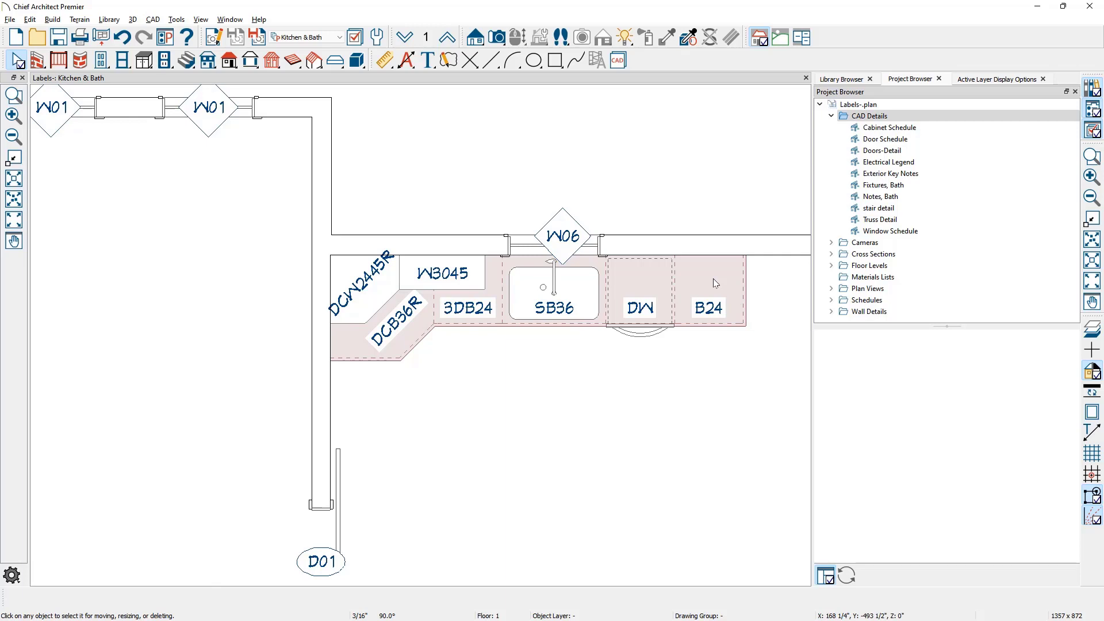
key("space")
double_click(713, 281)
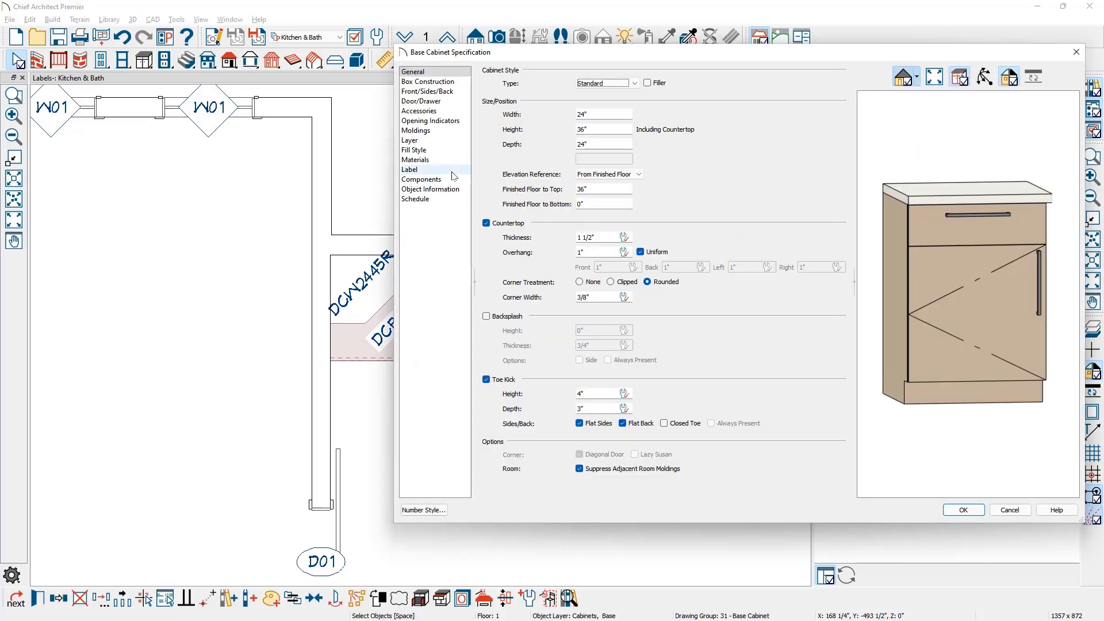
left_click(449, 169)
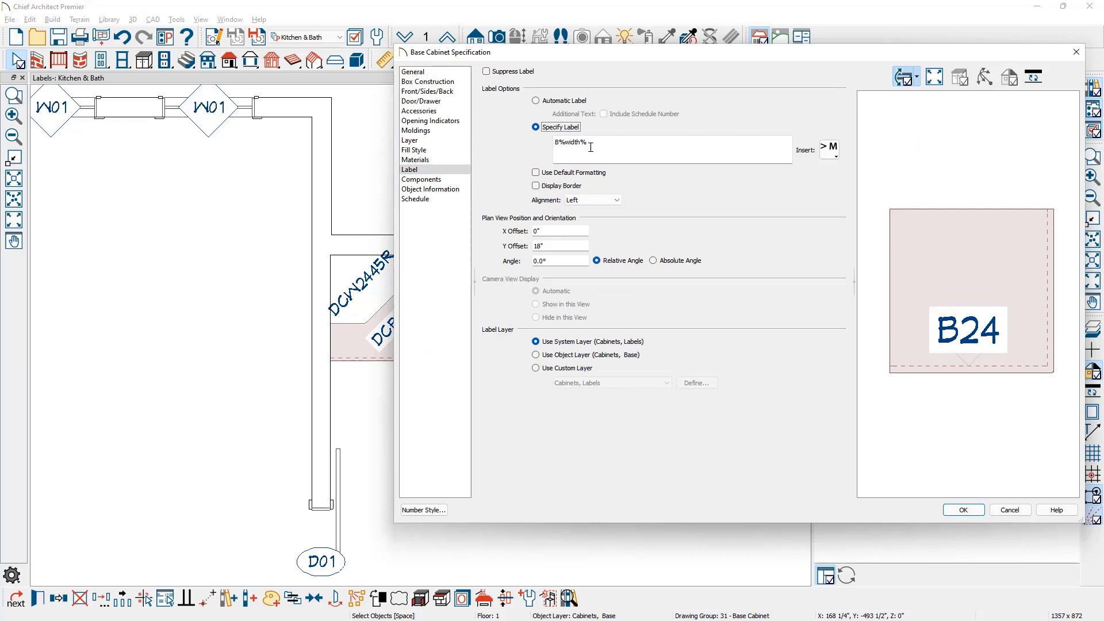
left_click(536, 101)
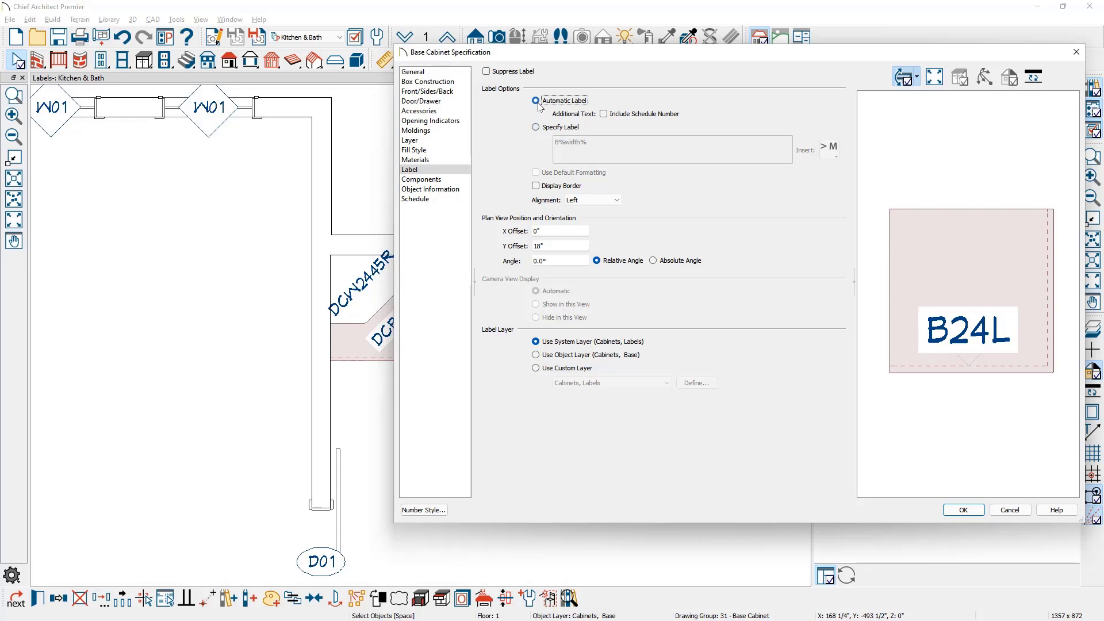
left_click(536, 127)
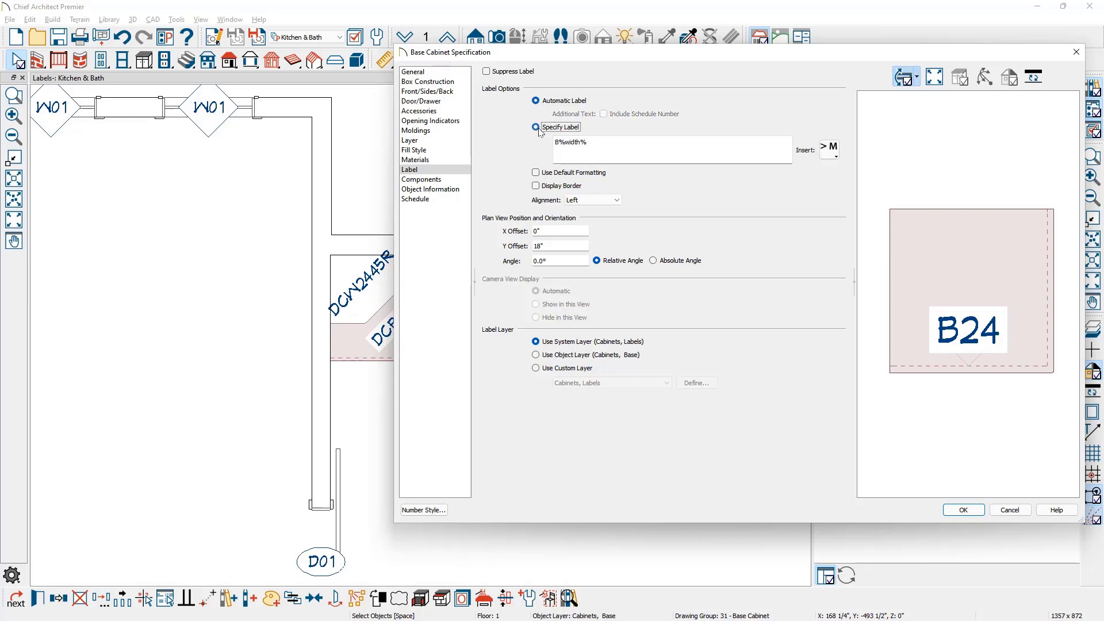
Set the label to PO%width% and narrow the cabinet 3" so it reads PO21
left_click_drag(587, 143, 539, 142)
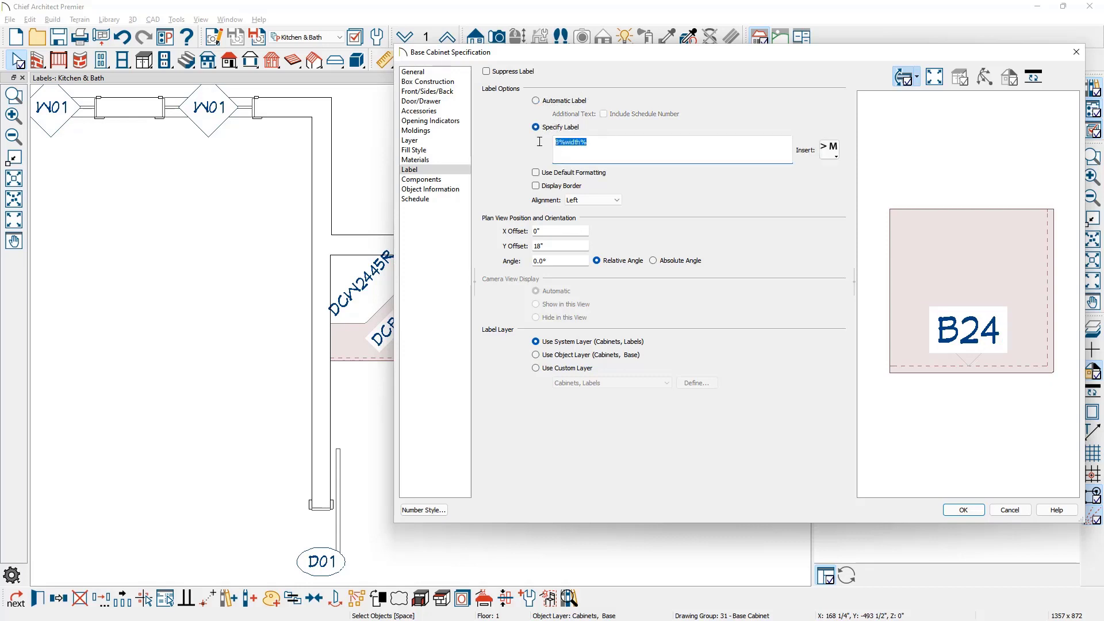
type("PO")
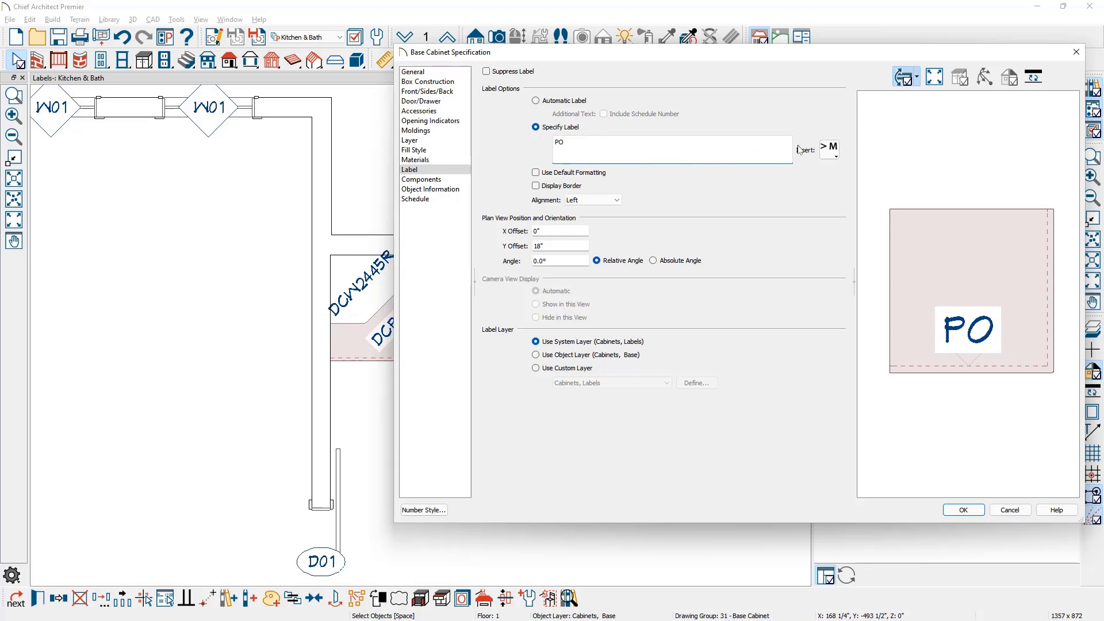
left_click(825, 151)
mouse_move(860, 196)
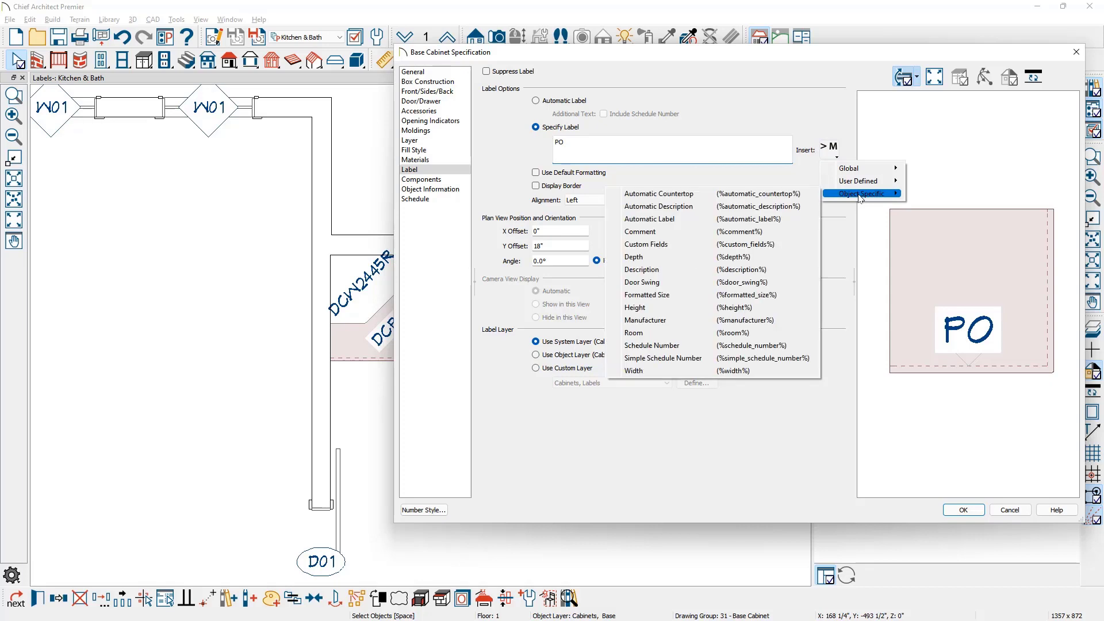
left_click(771, 371)
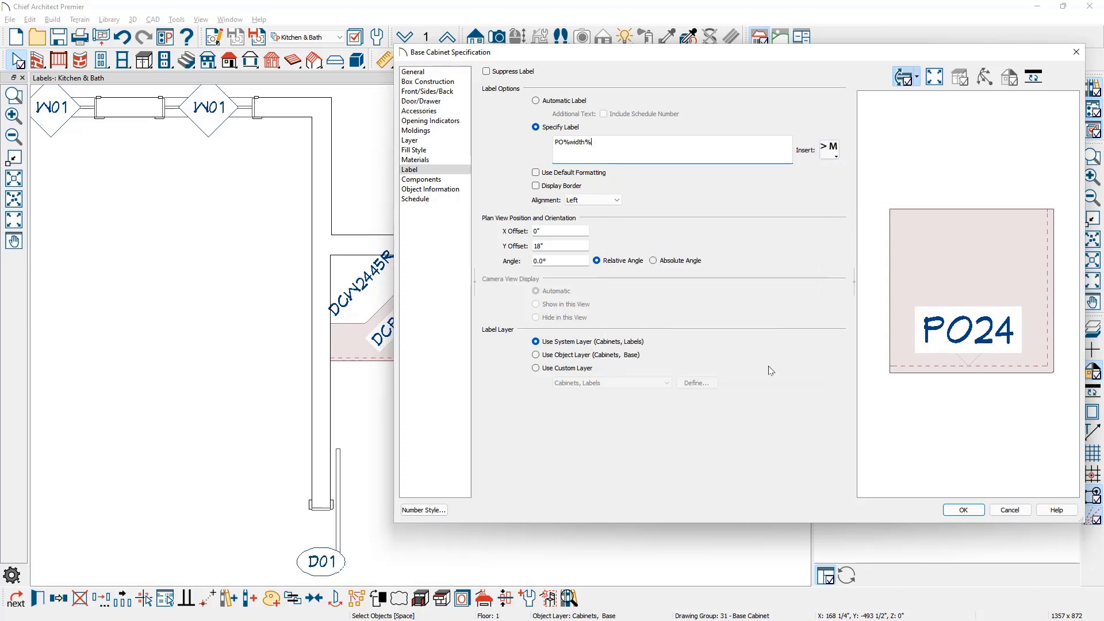
left_click(963, 510)
left_click_drag(743, 289, 734, 289)
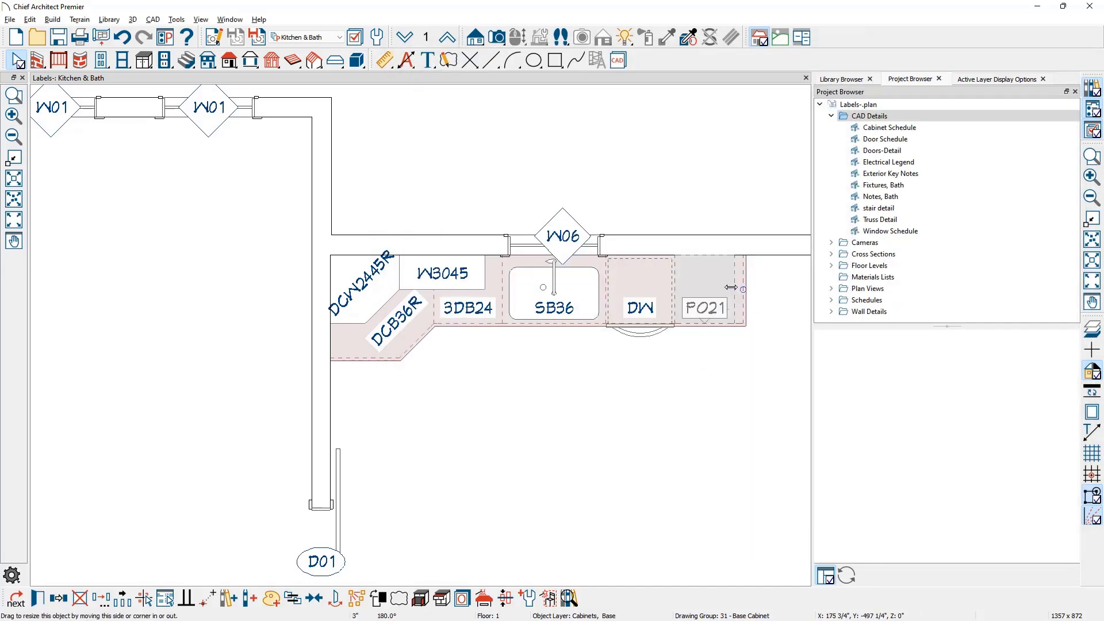
left_click(804, 444)
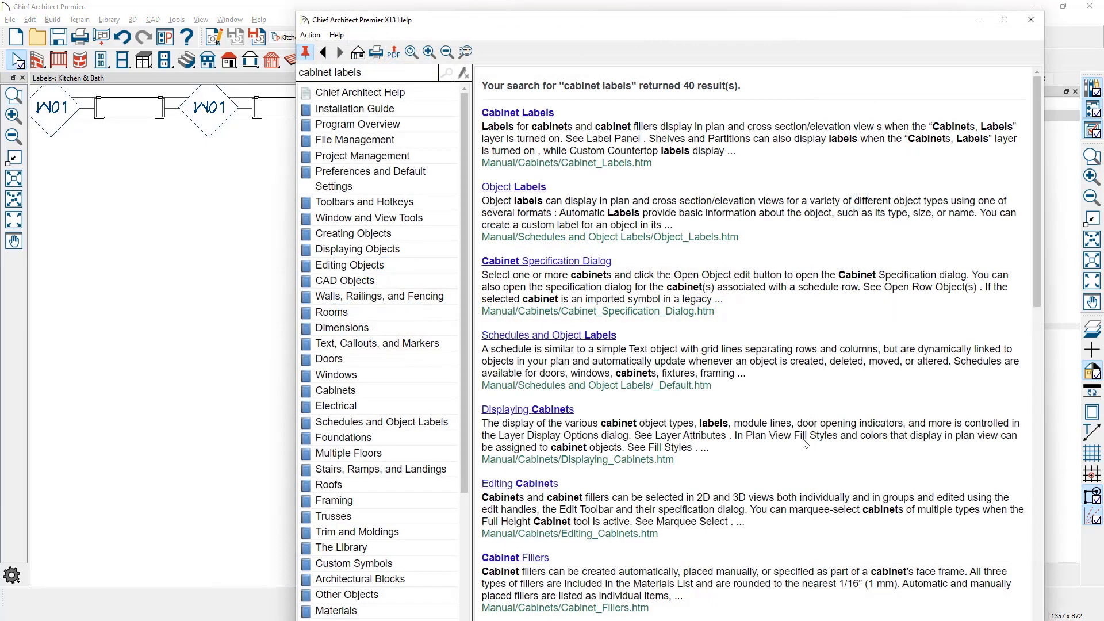
left_click(545, 115)
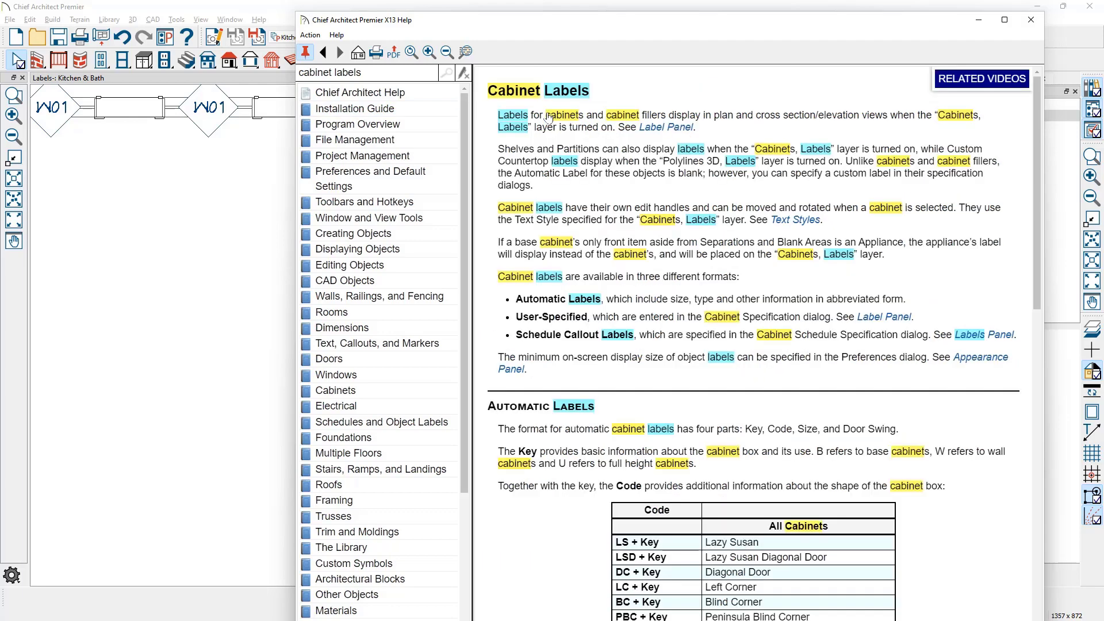
scroll(566, 232, "down", 1)
scroll(566, 231, "down", 3)
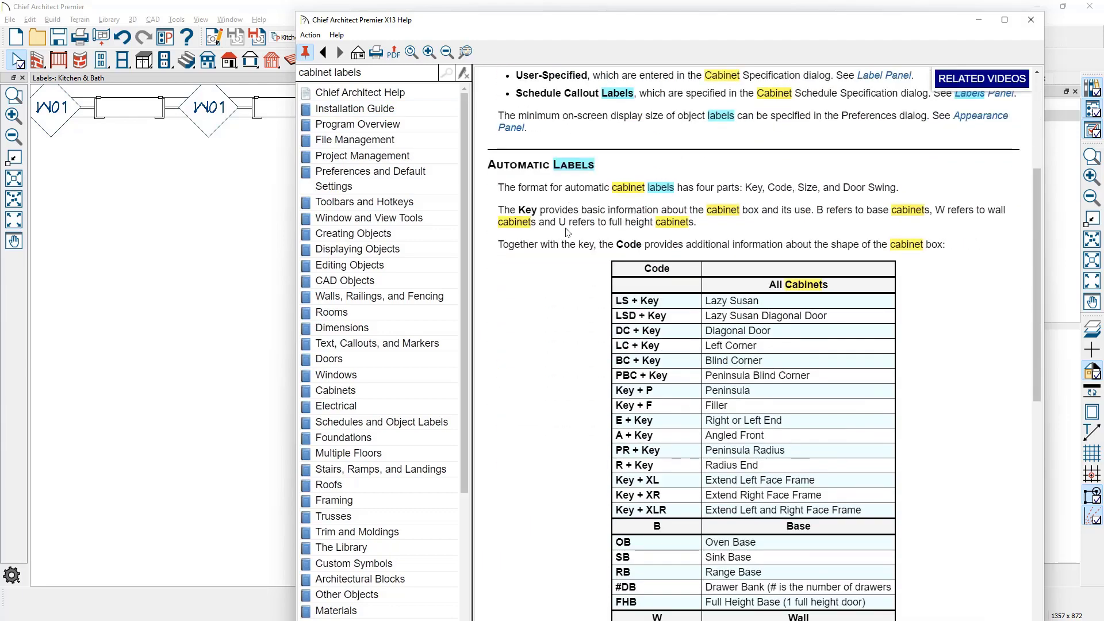
scroll(566, 230, "down", 1)
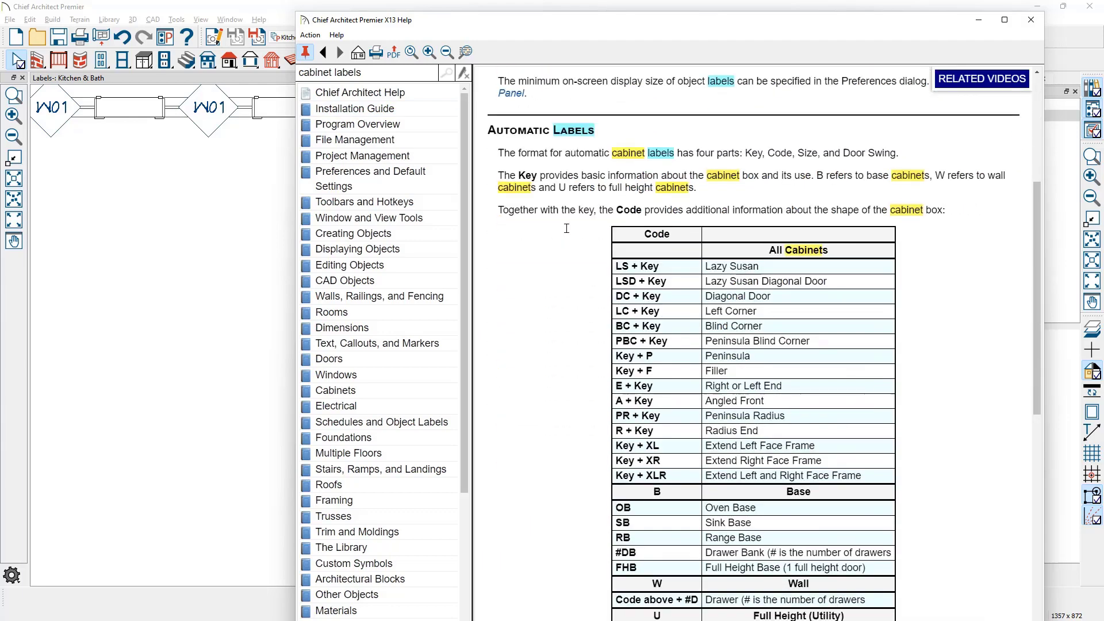
scroll(567, 230, "down", 1)
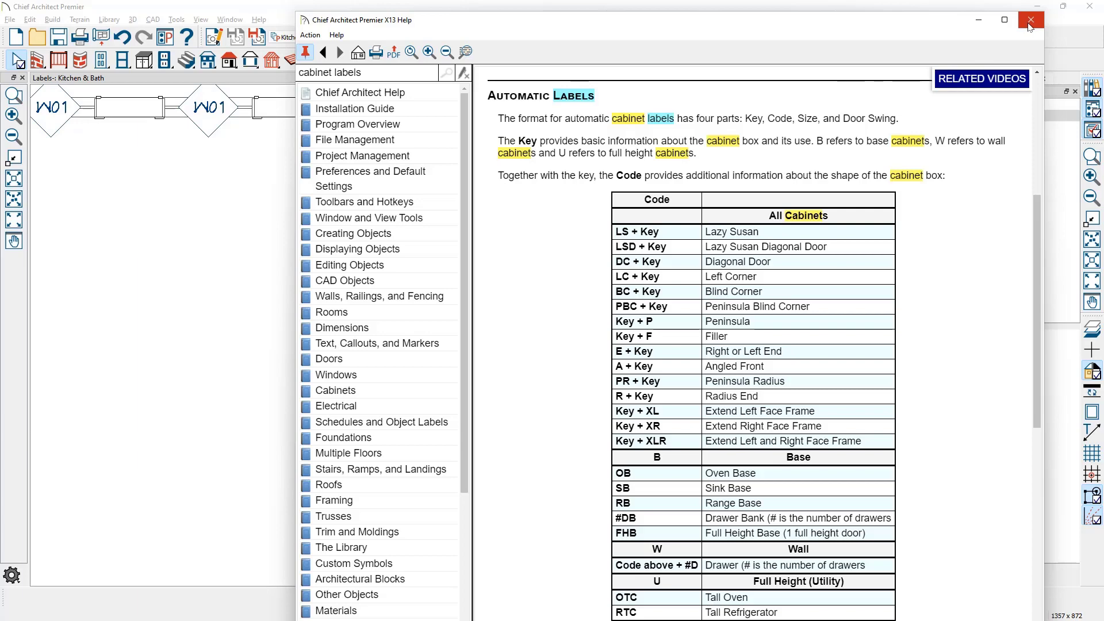
Set the Kitchen & Bath Cabinets, Labels layer to use the 1/2" Text Style
left_click(1029, 21)
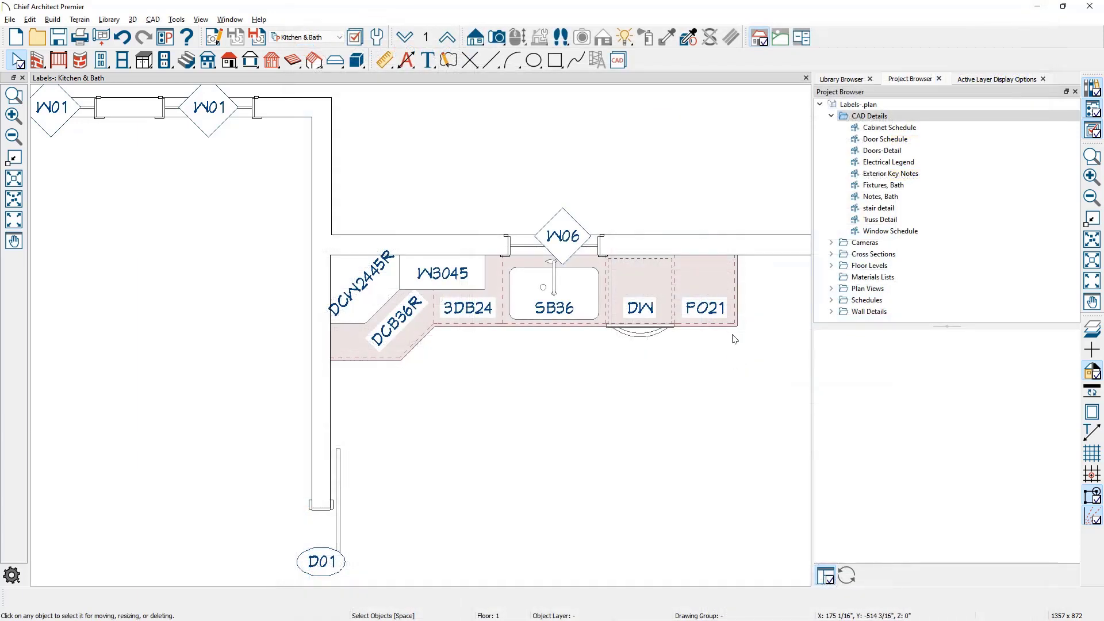
left_click(694, 293)
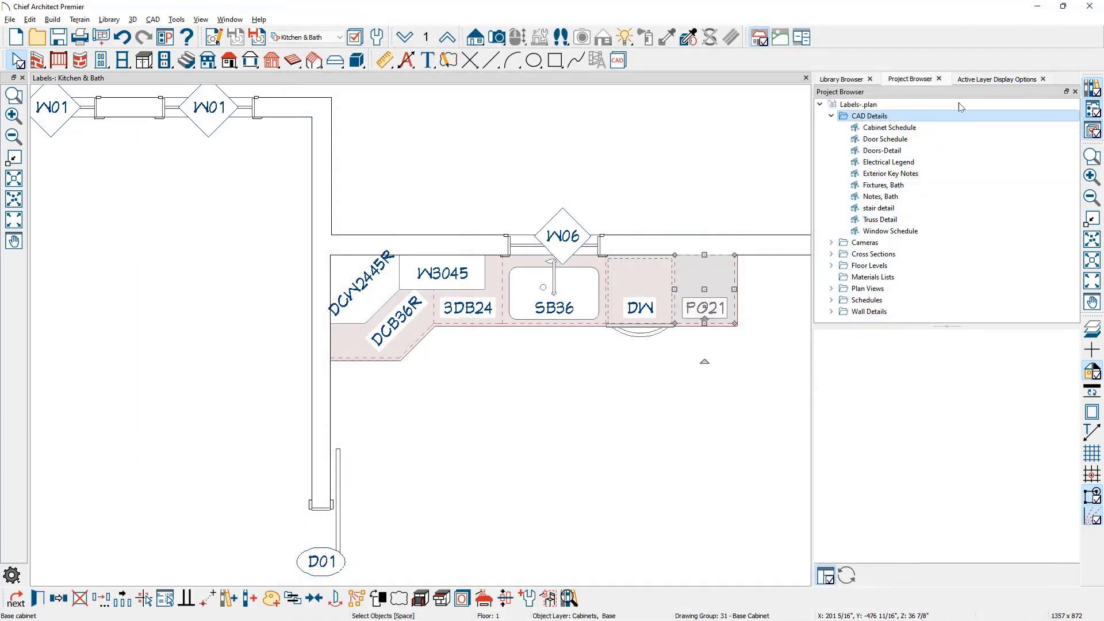
left_click(993, 79)
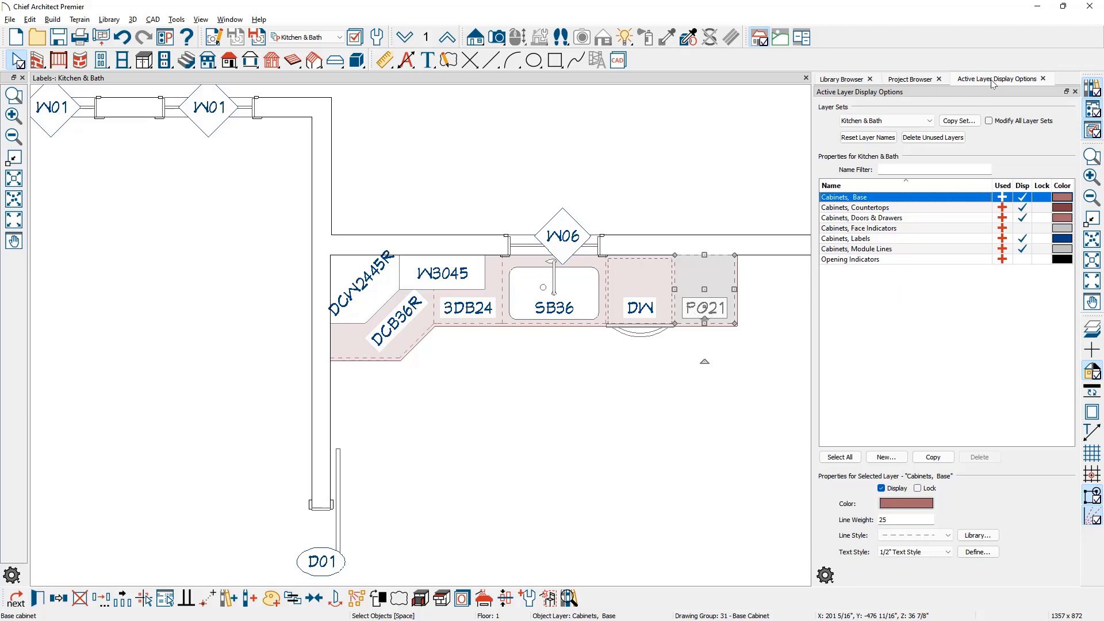
left_click(908, 241)
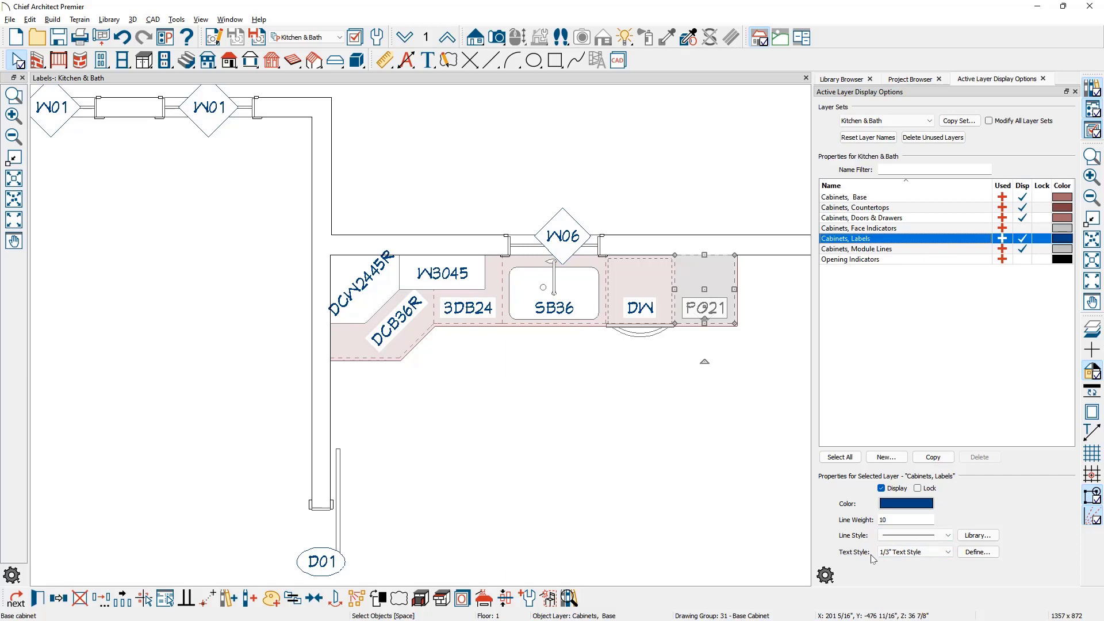
left_click(921, 556)
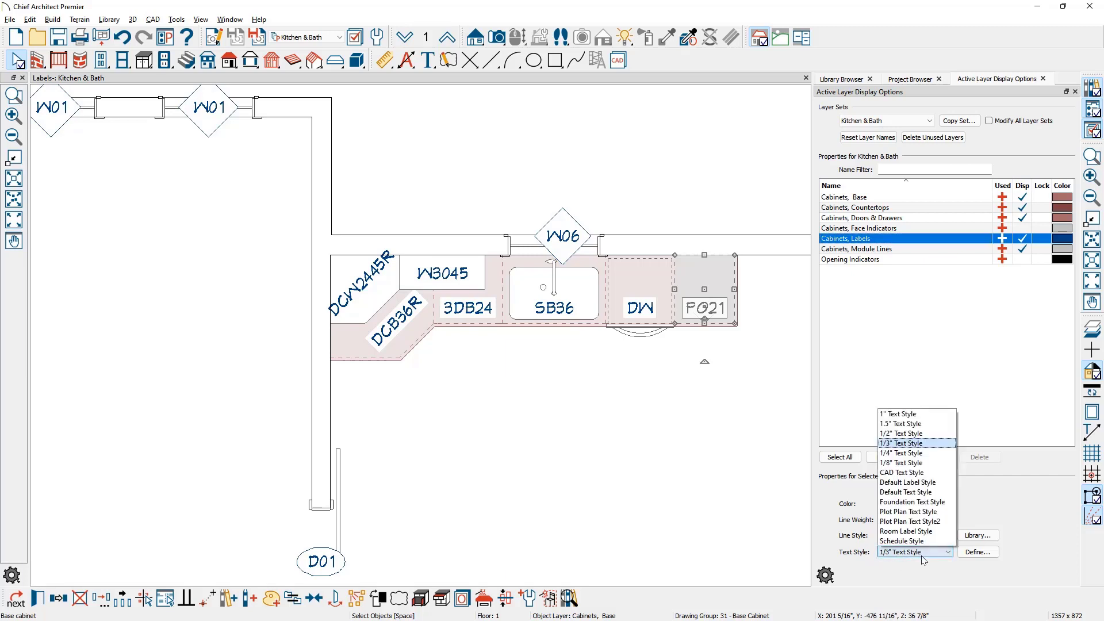
left_click(910, 434)
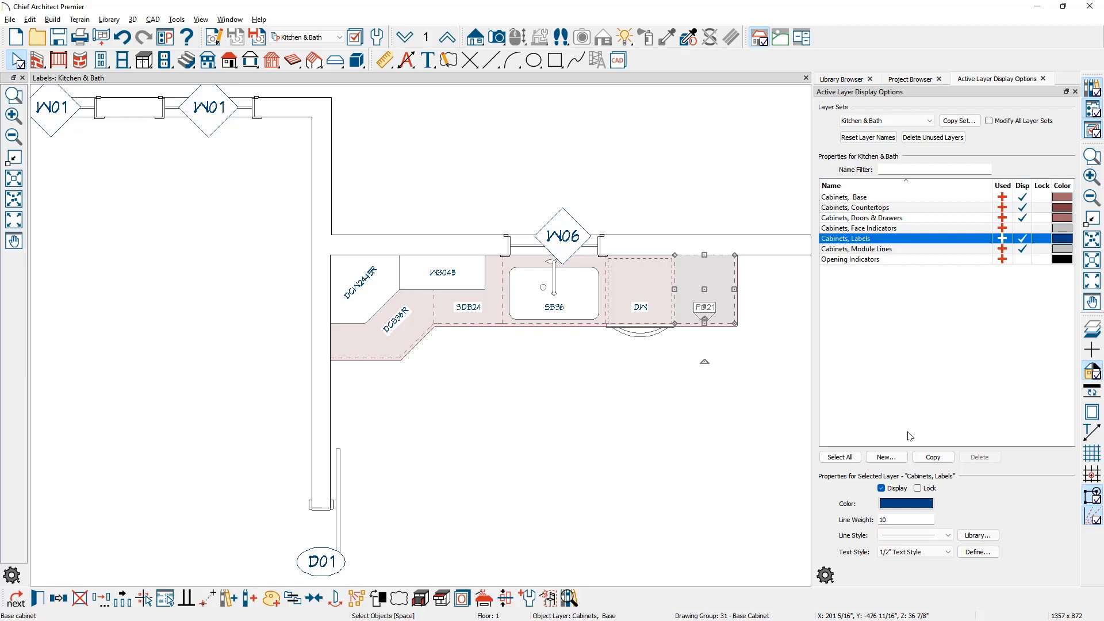
Switch the layer display options to the Floor Plan Shell layer set
left_click(891, 122)
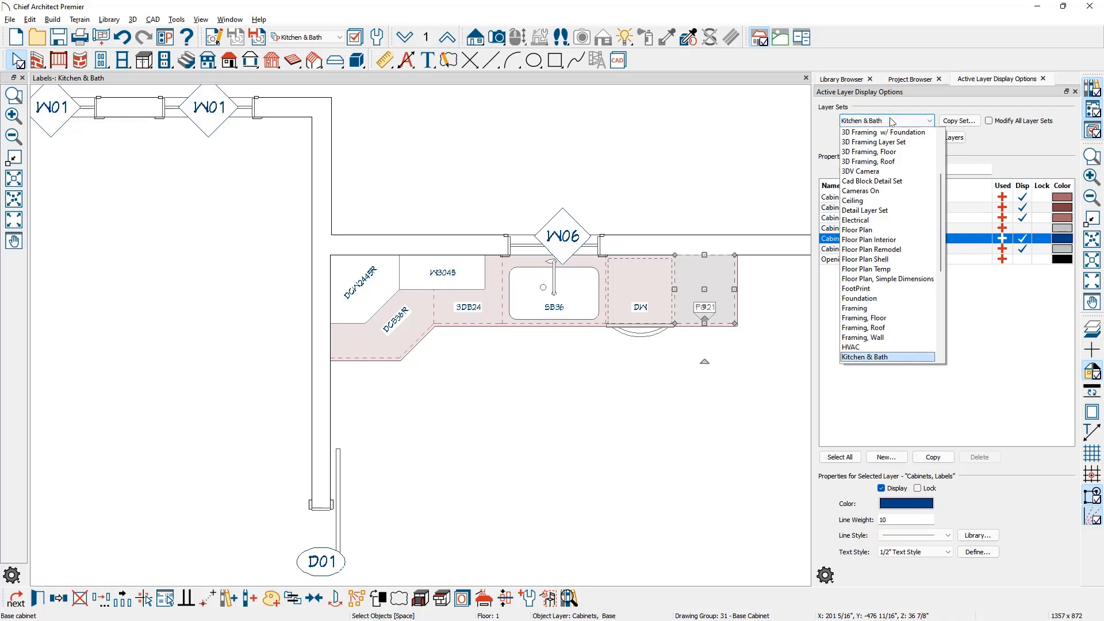
left_click(892, 259)
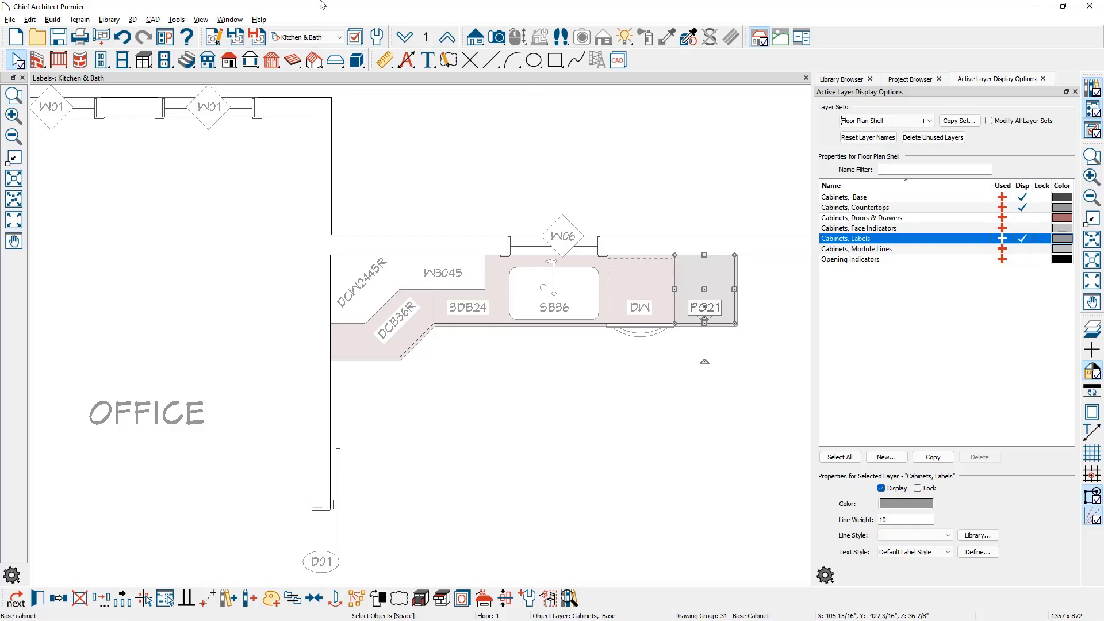
left_click(324, 38)
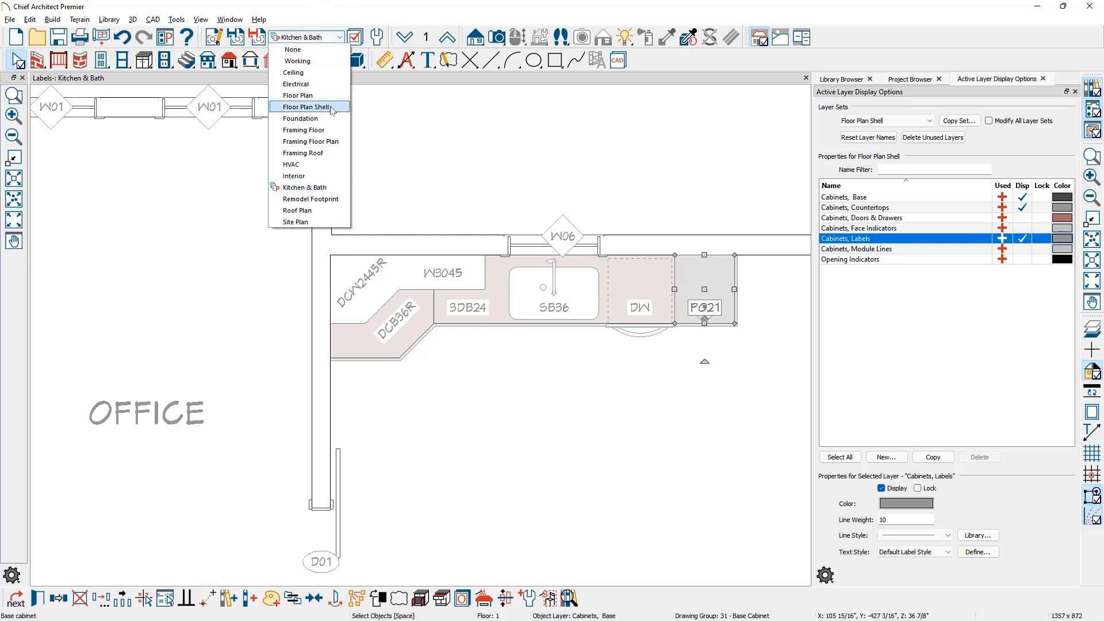